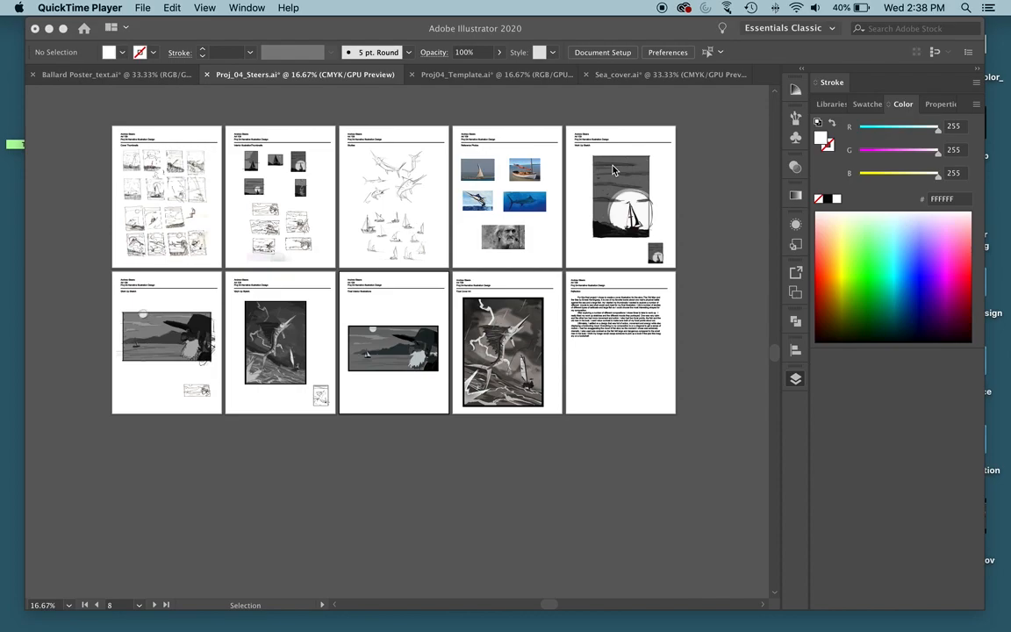
Step: Look over the project's ten artboards, from the thumbnail sketches to the final artwork and reflection
scroll(612, 170, right, 2)
scroll(613, 169, down, 1)
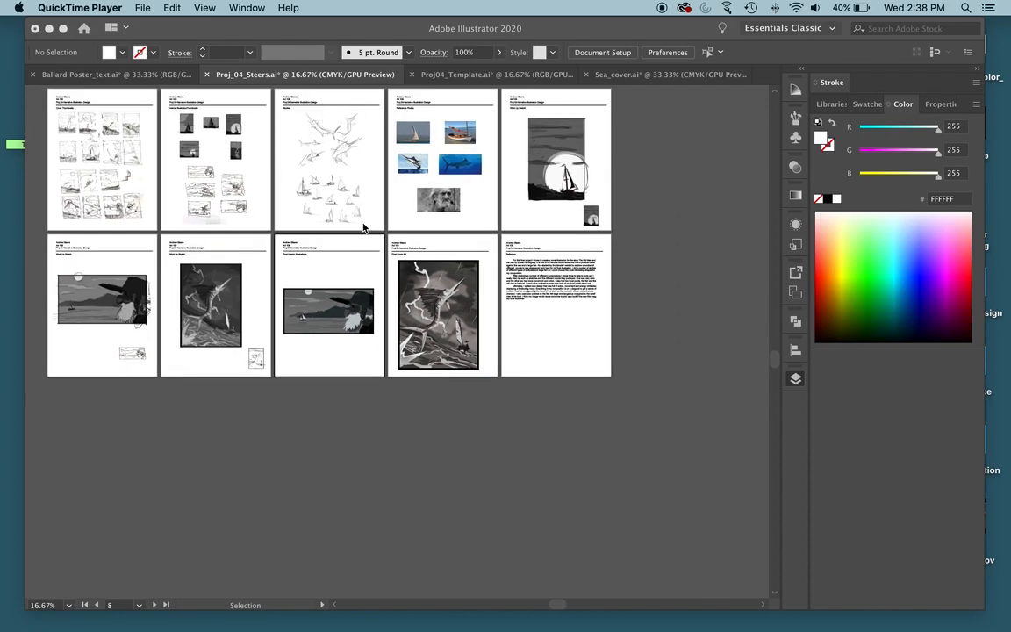
click(277, 219)
scroll(307, 260, up, 1)
scroll(307, 261, left, 1)
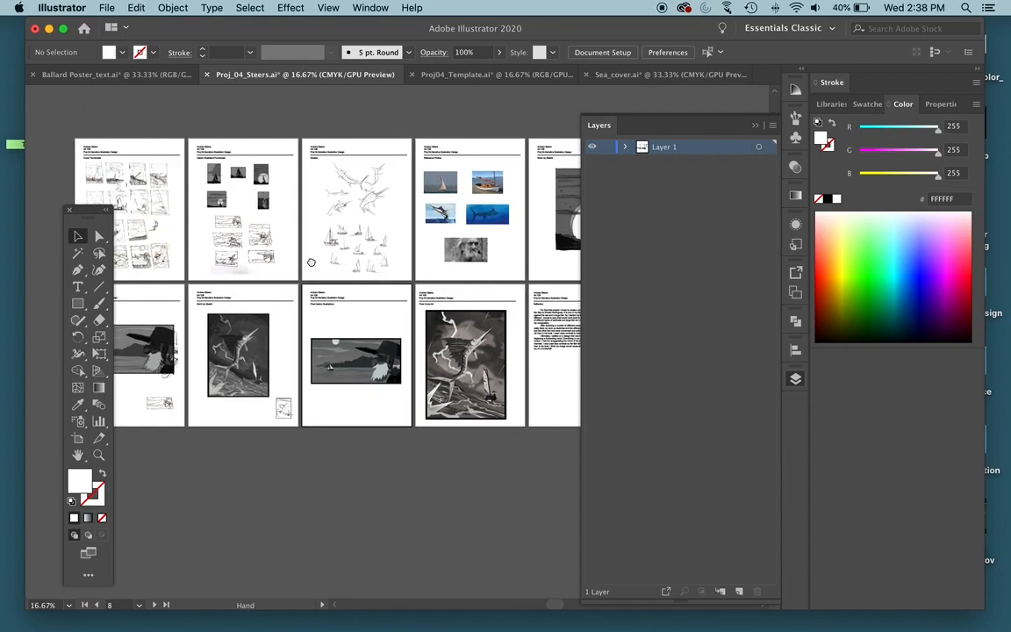
scroll(307, 260, left, 1)
scroll(307, 261, up, 1)
click(796, 379)
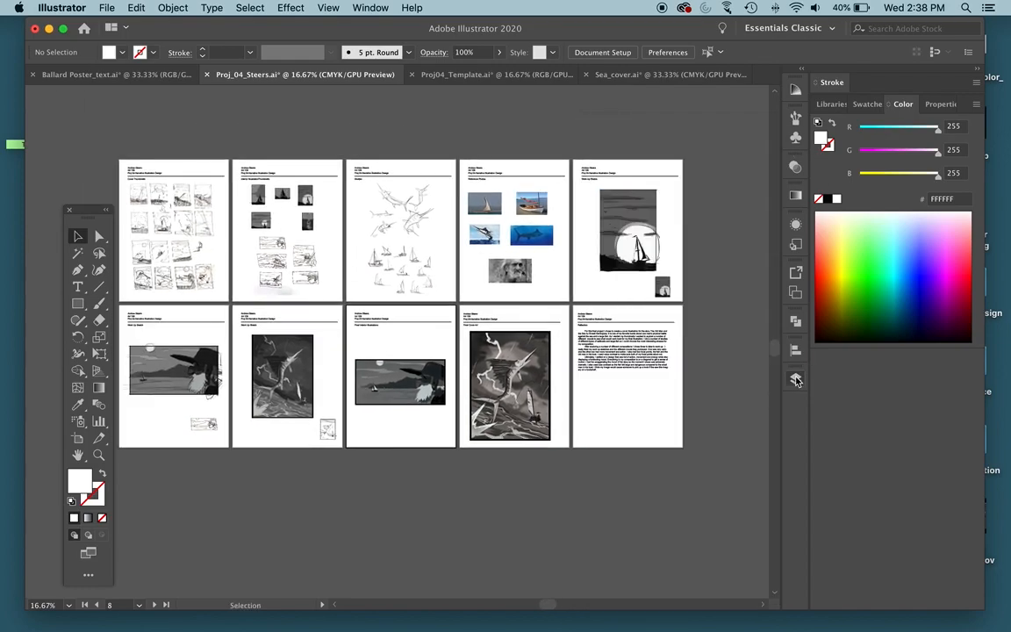
scroll(351, 329, left, 3)
scroll(351, 330, up, 1)
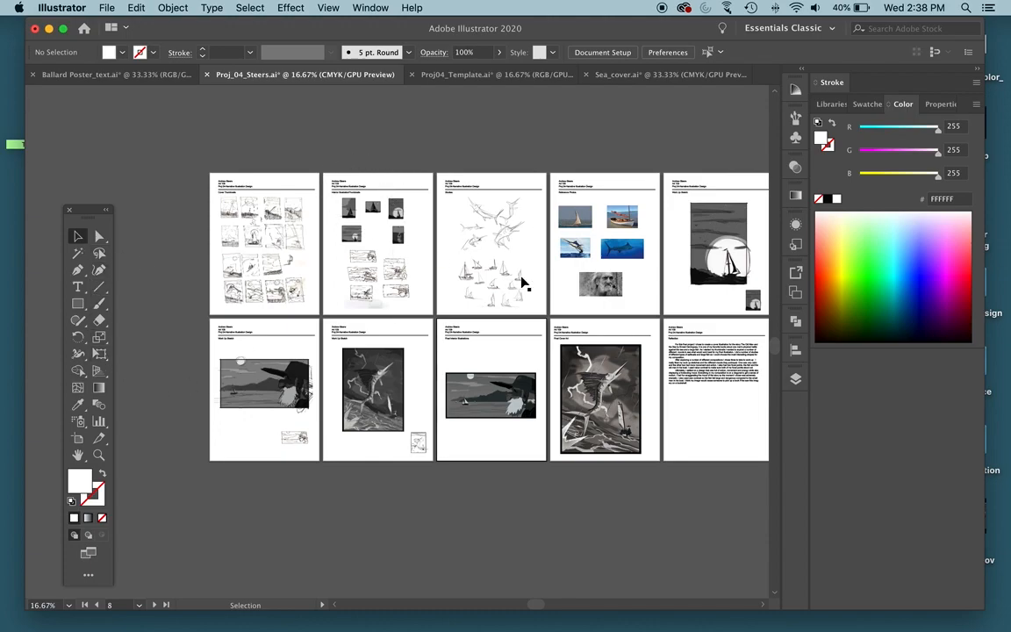
Step: Move the marlin sketch off center toward the left side of its Work Up Sketch page
key(super+equal)
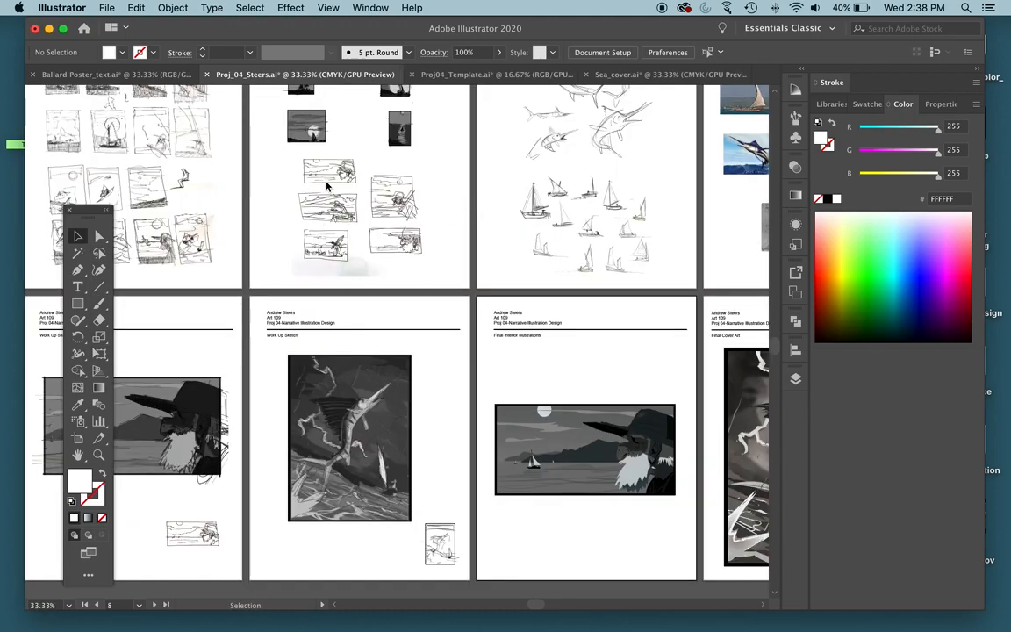
scroll(362, 269, down, 5)
drag(362, 266, 329, 301)
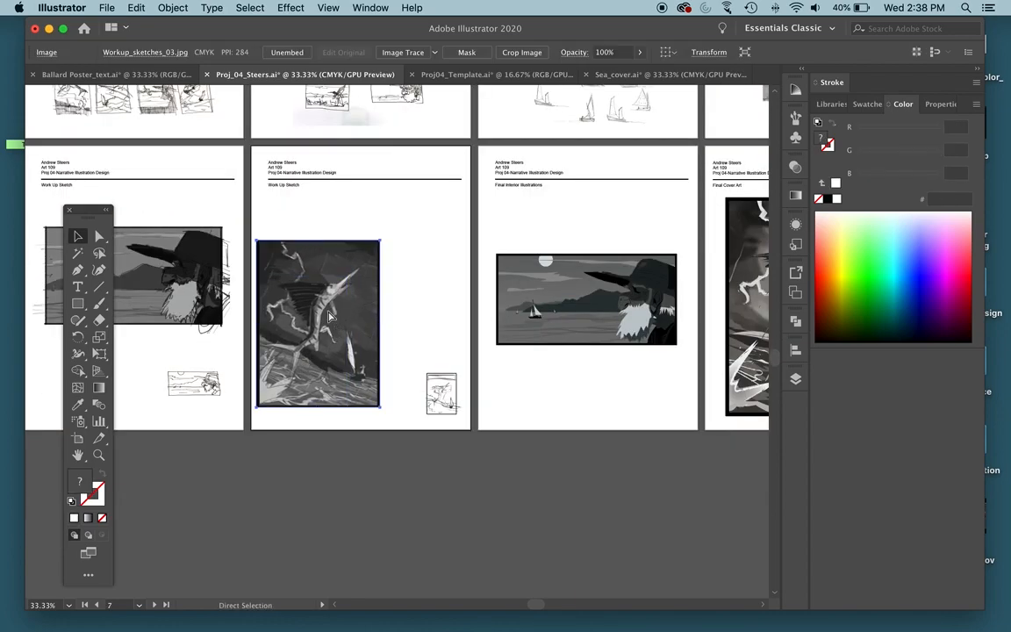
key(super+equal)
scroll(502, 298, up, 2)
scroll(502, 299, up, 3)
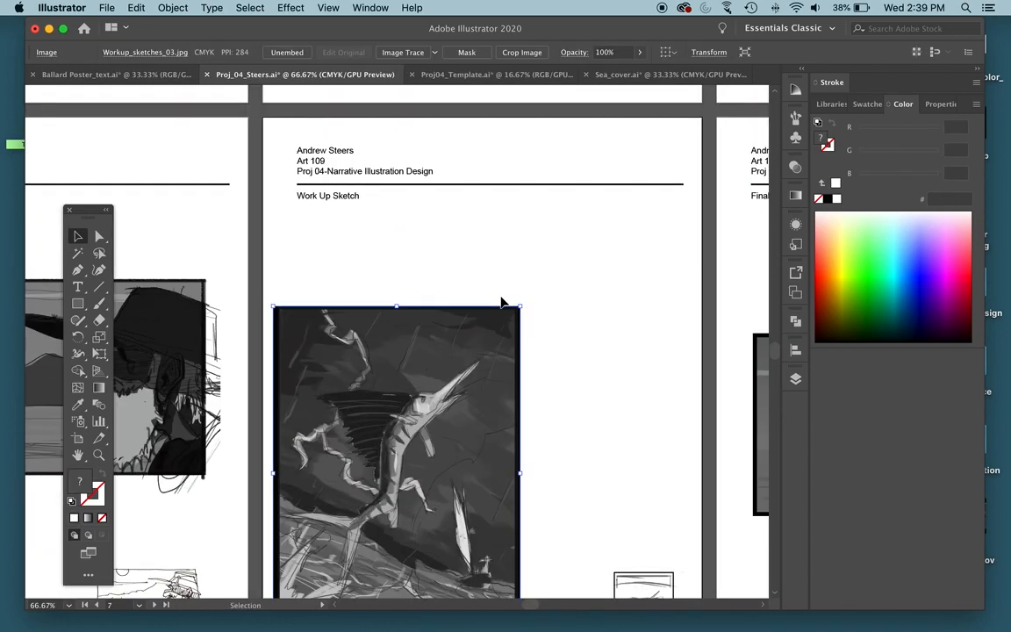
key(super+minus)
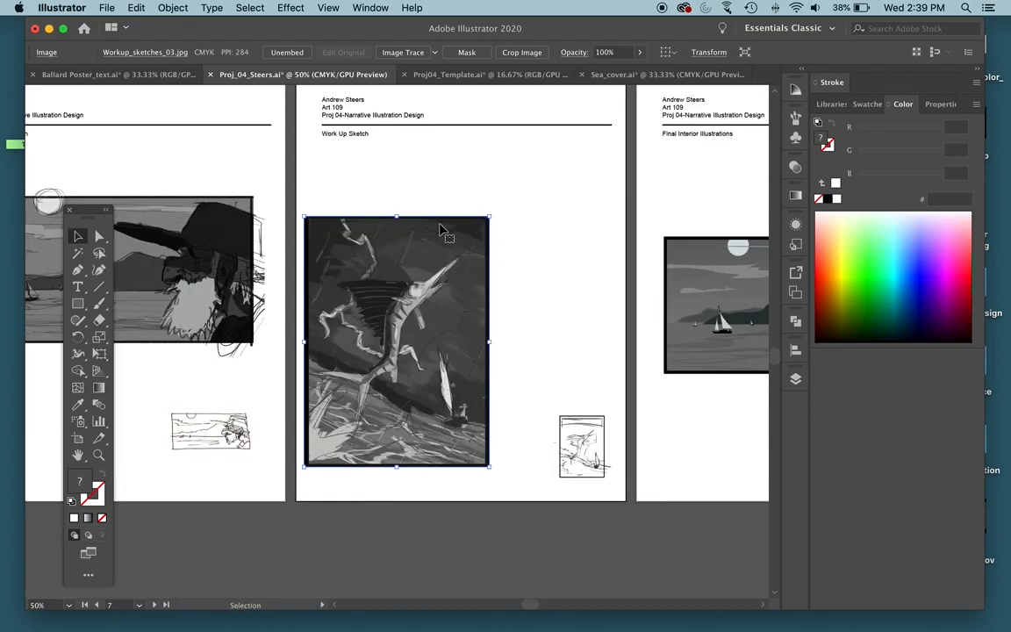
mouse_move(367, 254)
mouse_down()
mouse_move(400, 234)
mouse_move(371, 260)
mouse_up()
Step: Delete the small thumbnail sketches from the marlin and old man Work Up Sketch pages
click(596, 461)
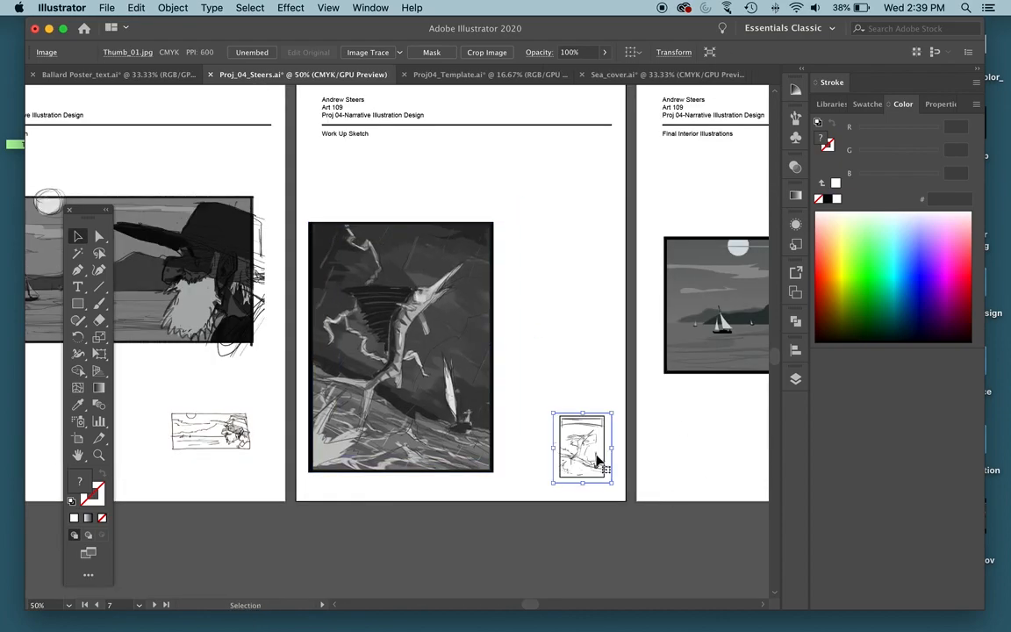
key(Delete)
click(202, 423)
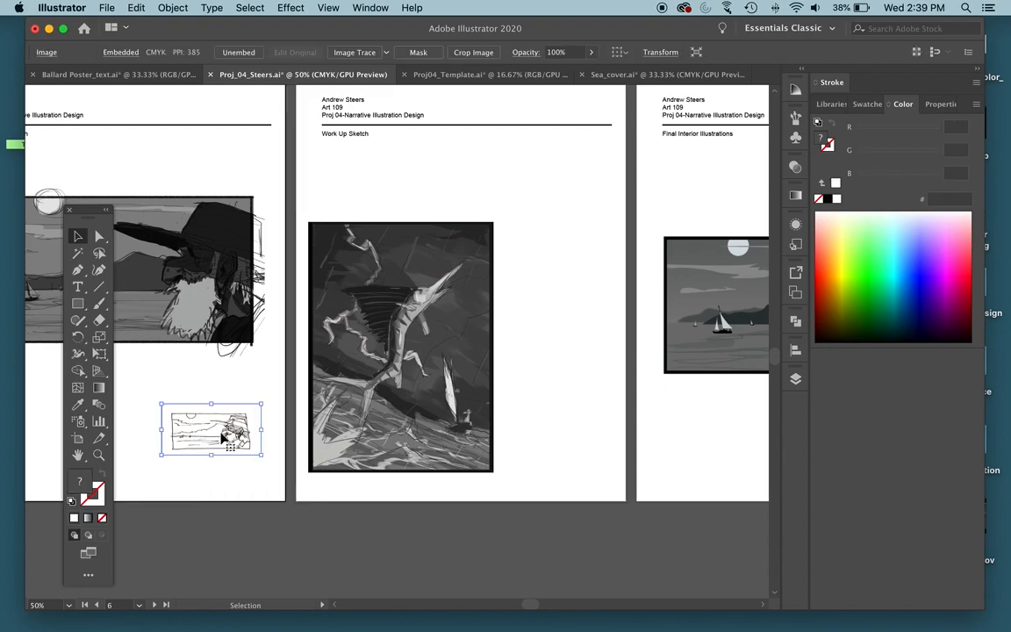
key(Delete)
Step: Scale the marlin sketch down slightly in proportion and reposition it near the left edge of its page
mouse_move(383, 320)
mouse_down()
mouse_move(388, 294)
mouse_move(416, 322)
mouse_move(387, 267)
mouse_move(379, 300)
mouse_up()
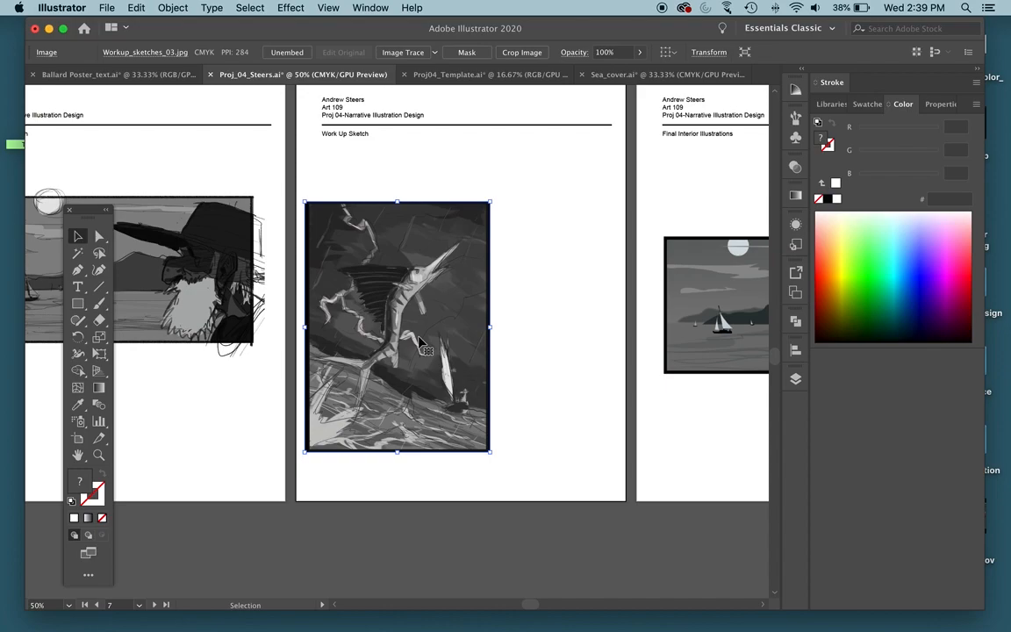
drag(403, 349, 400, 389)
drag(487, 244, 389, 257)
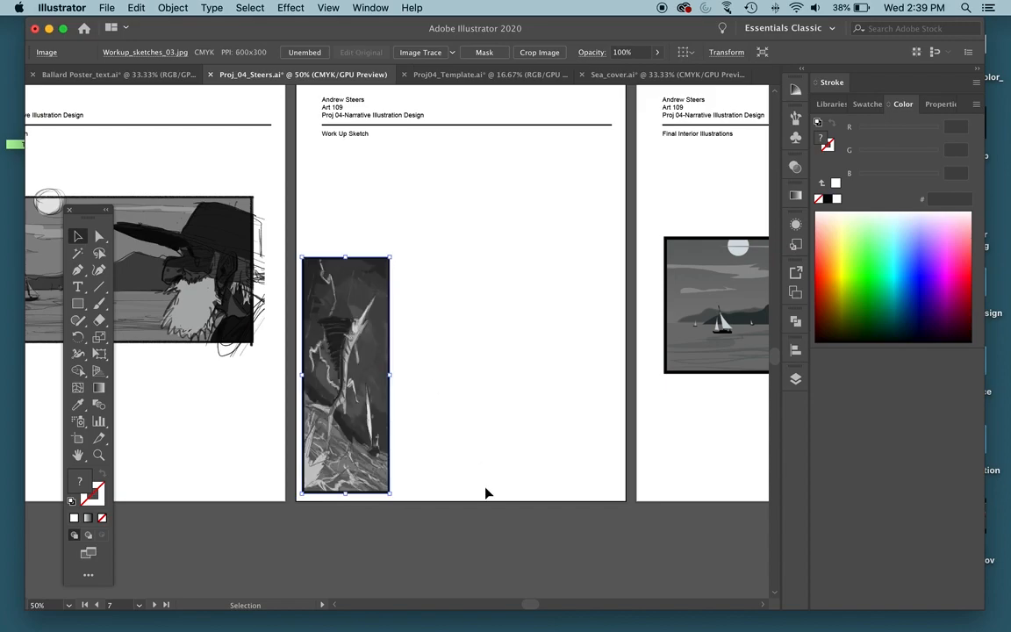
key(super+z)
mouse_move(488, 243)
mouse_down()
mouse_move(508, 214)
mouse_move(473, 257)
mouse_up()
drag(448, 307, 449, 279)
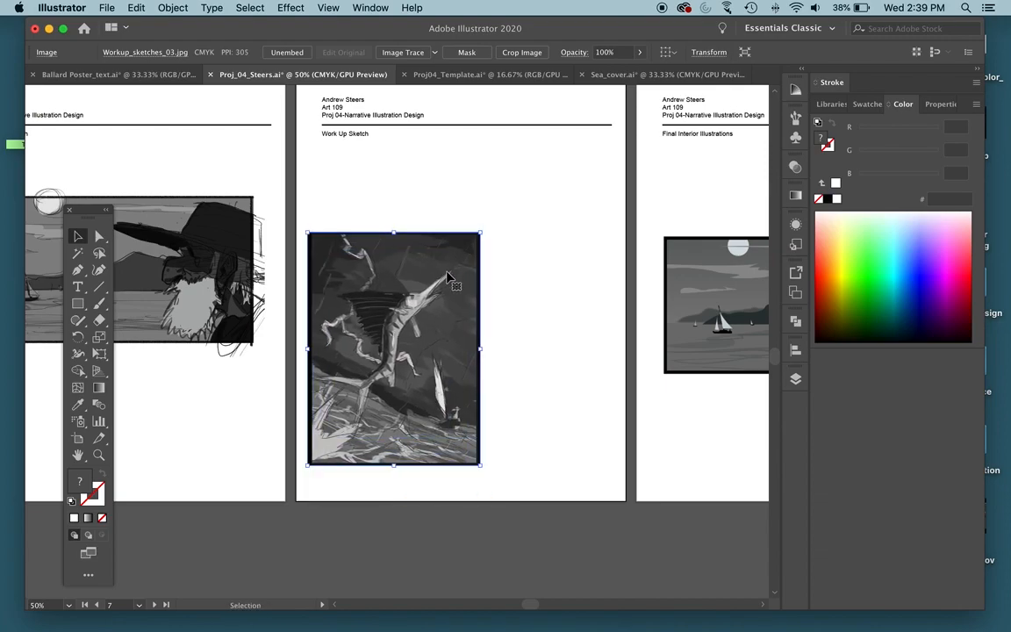
Step: Bring up the Align tools while the marlin sketch is selected
click(796, 351)
click(796, 351)
click(796, 351)
click(796, 351)
click(327, 7)
mouse_move(175, 8)
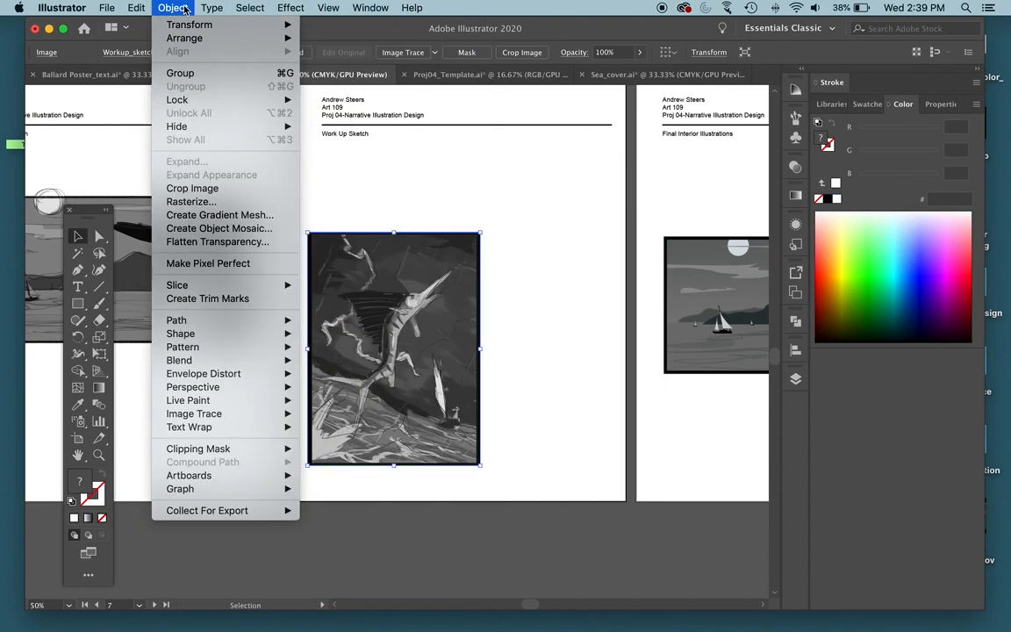
mouse_move(370, 8)
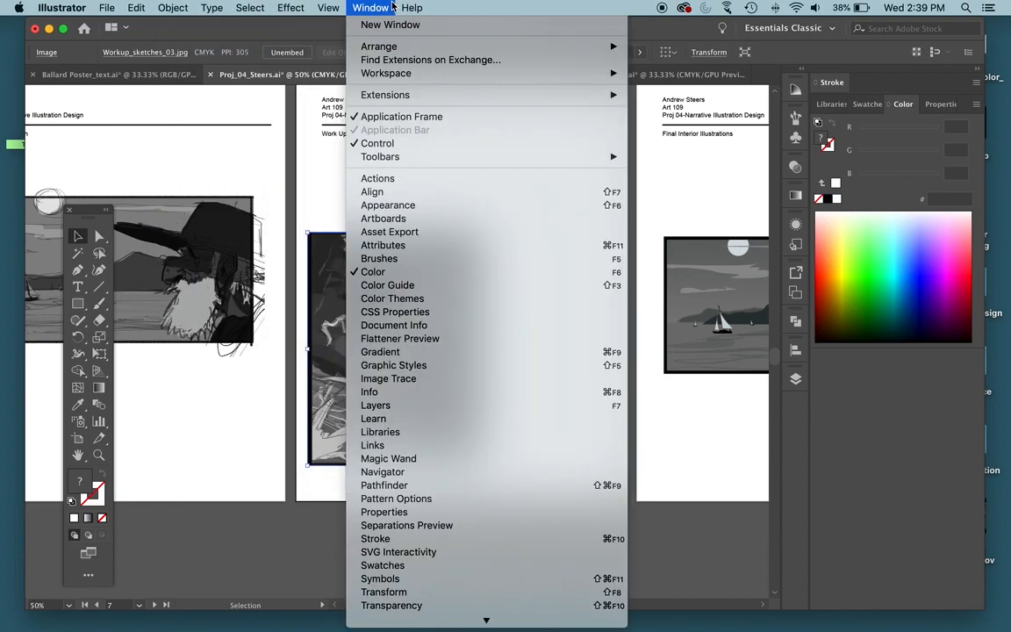
click(411, 192)
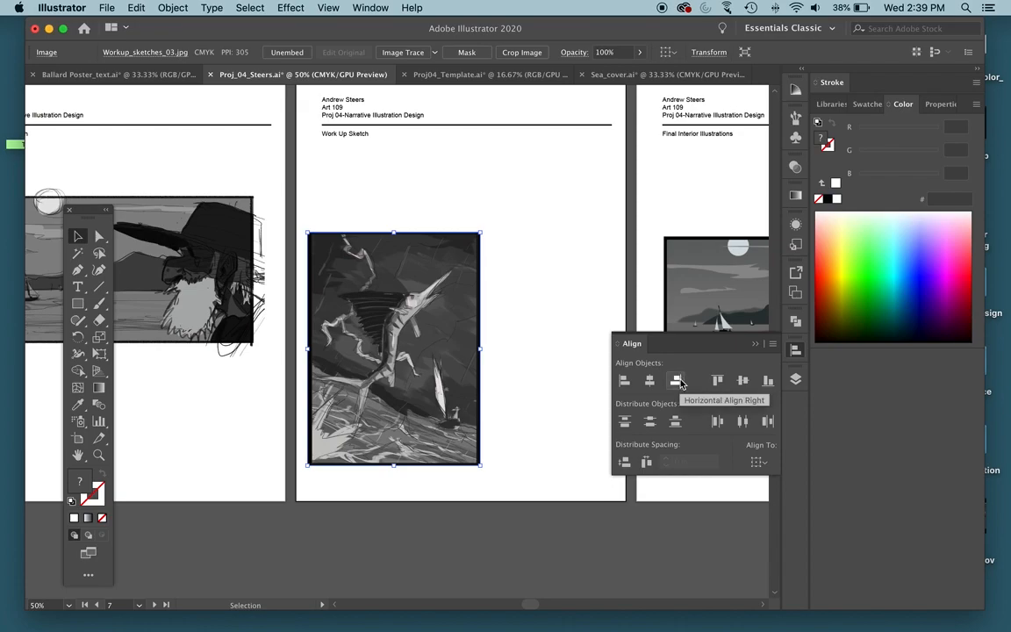
Step: Hide the extra Align options, including Distribute Spacing and Align To, and show them again
click(773, 344)
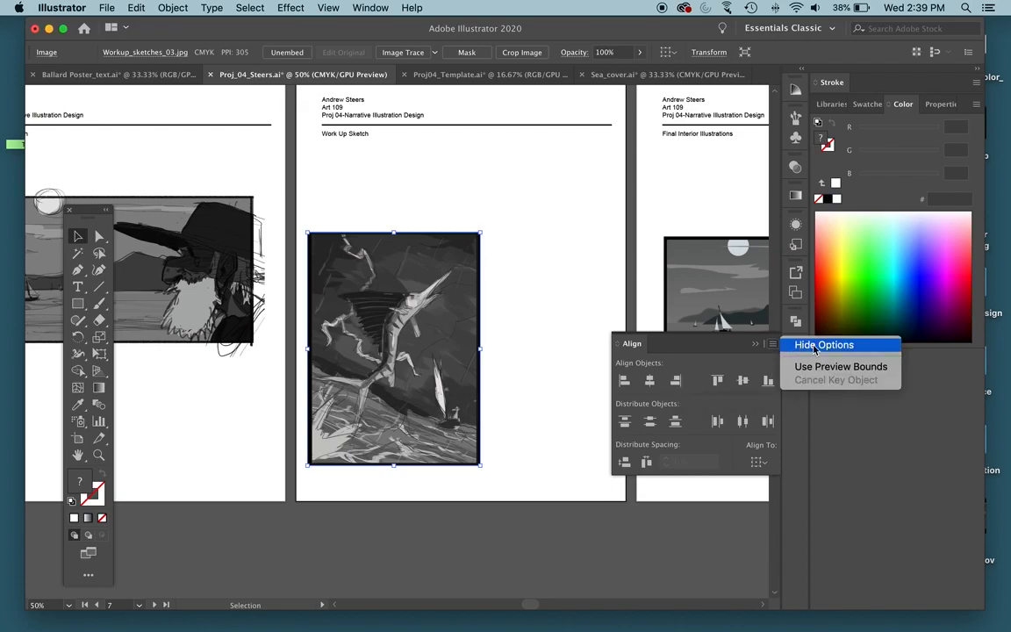
click(816, 345)
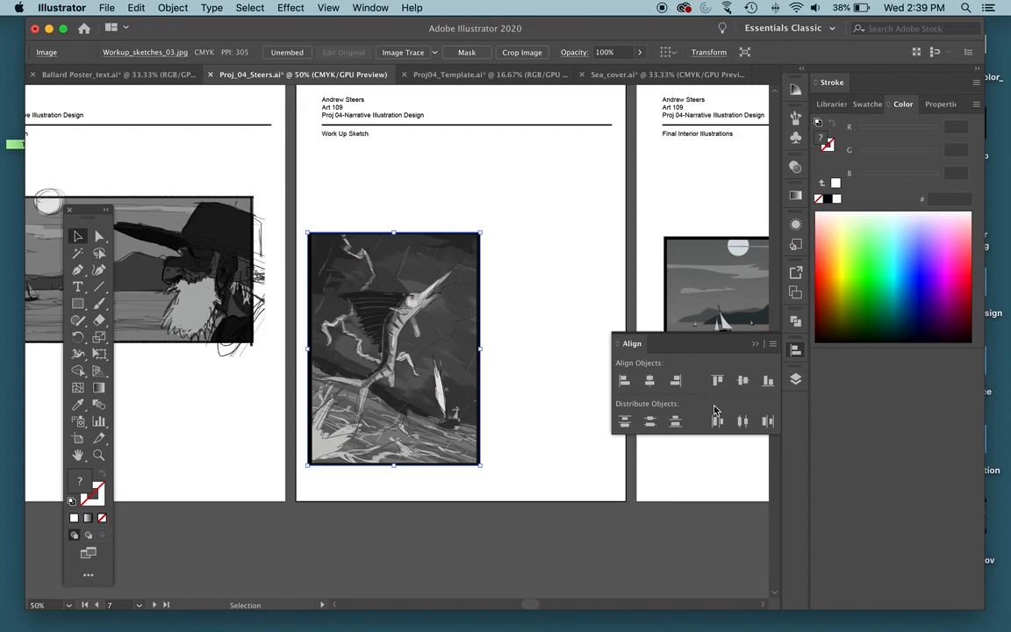
click(773, 344)
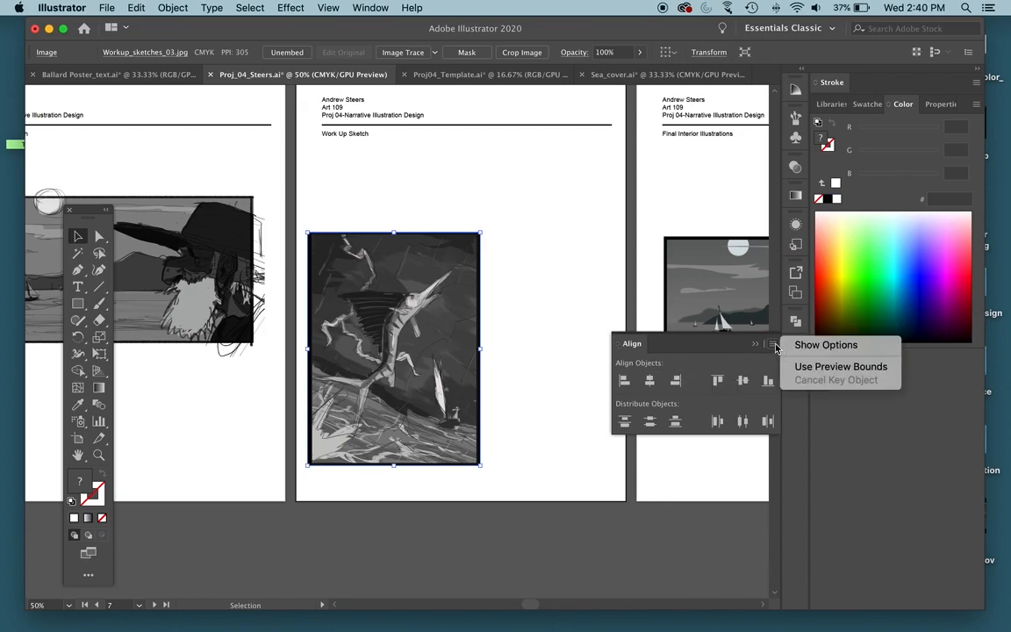
click(873, 346)
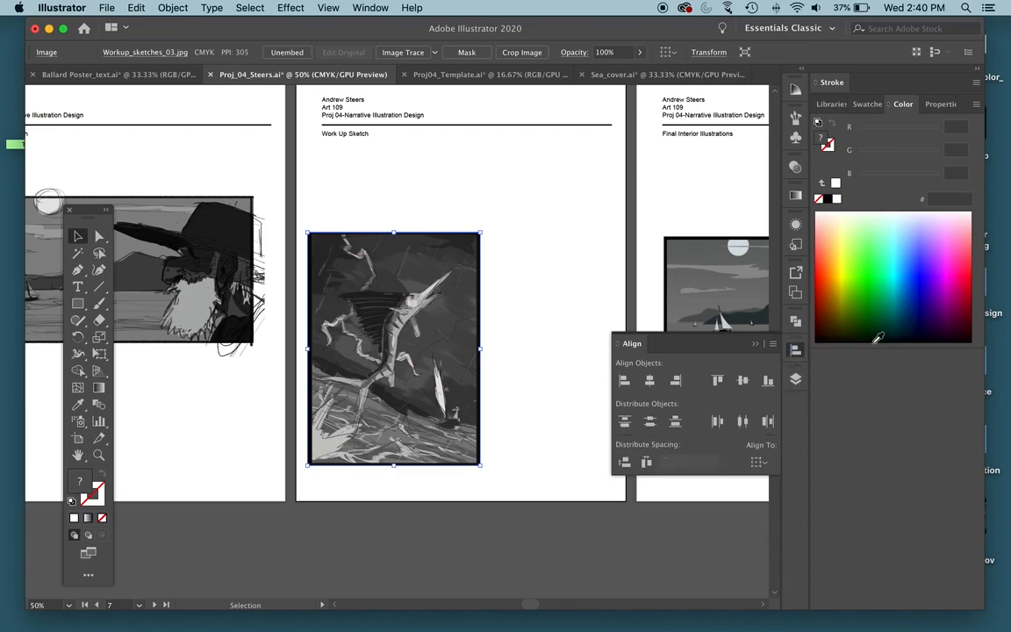
Step: Set alignment to Align to Artboard, try the marlin sketch at the left and right edges, and center it horizontally
click(756, 464)
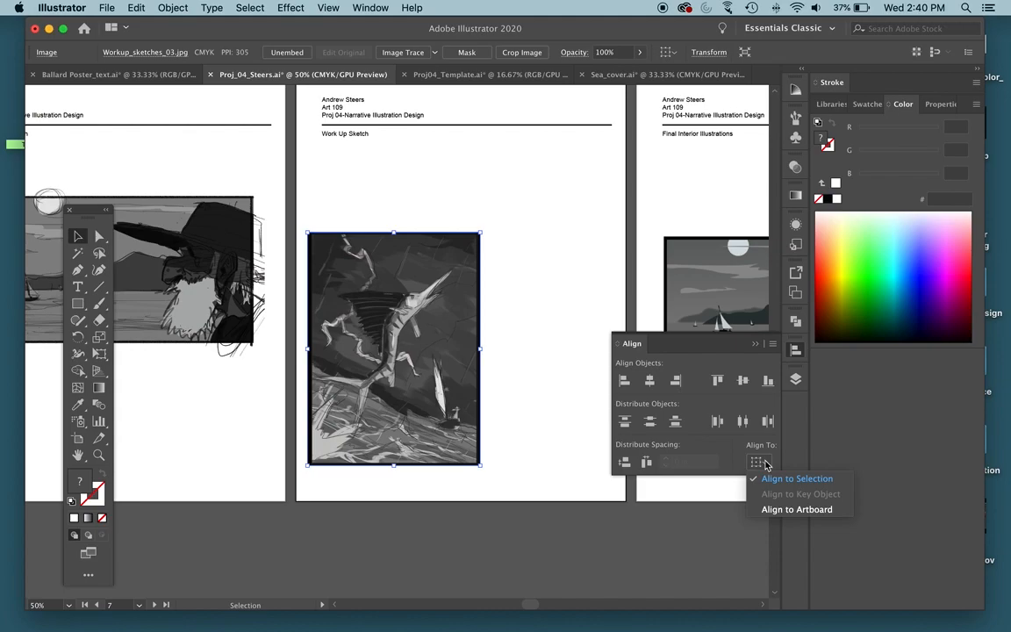
click(797, 509)
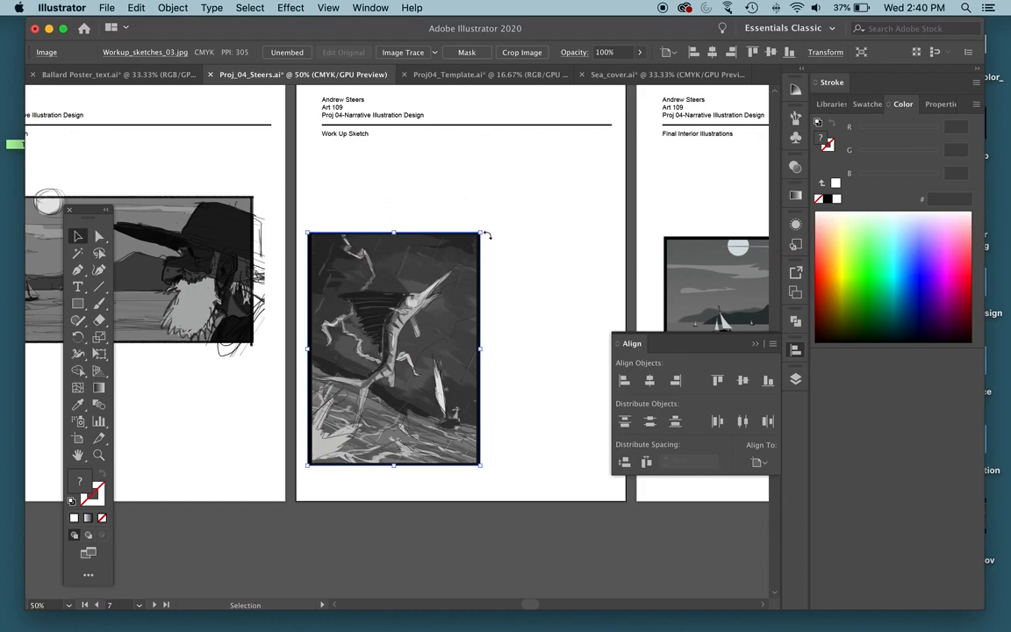
click(625, 381)
click(675, 381)
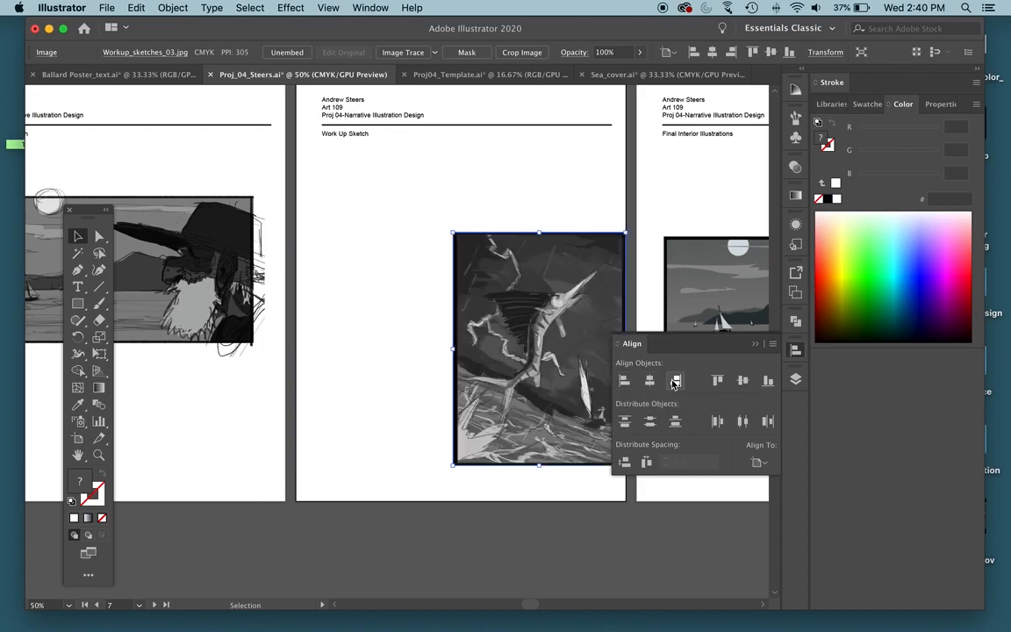
click(651, 380)
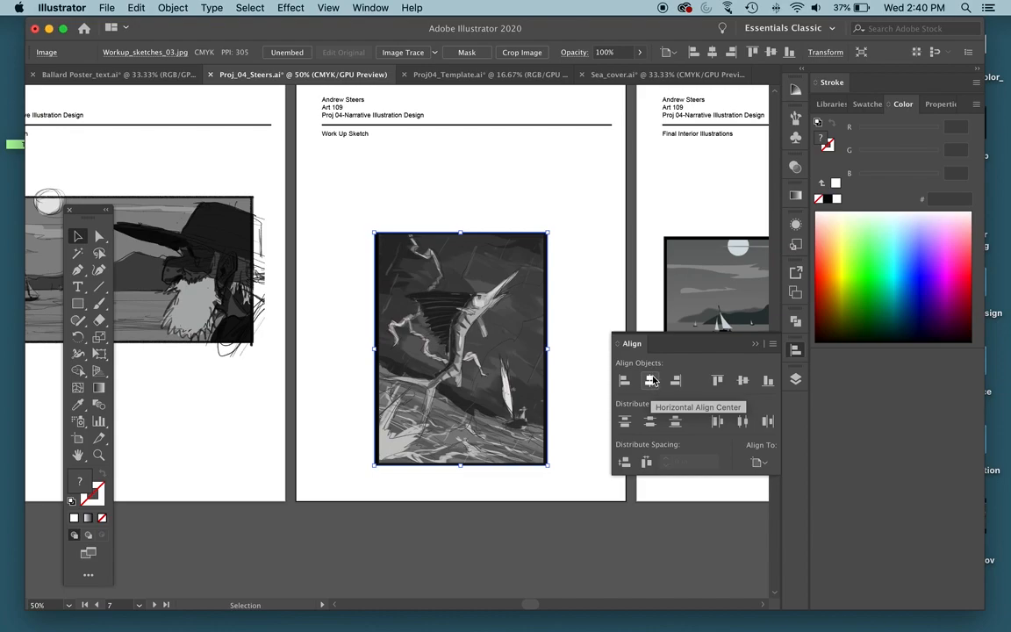
Step: Move the marlin sketch higher on its page and center it horizontally on the artboard again
key(Up)
key(Up)
key(Up)
key(Up)
key(Up)
key(Up)
key(Up)
key(Up)
key(Up)
key(Up)
key(Up)
key(Up)
key(Up)
key(Up)
key(Up)
key(Up)
key(Up)
drag(506, 326, 463, 301)
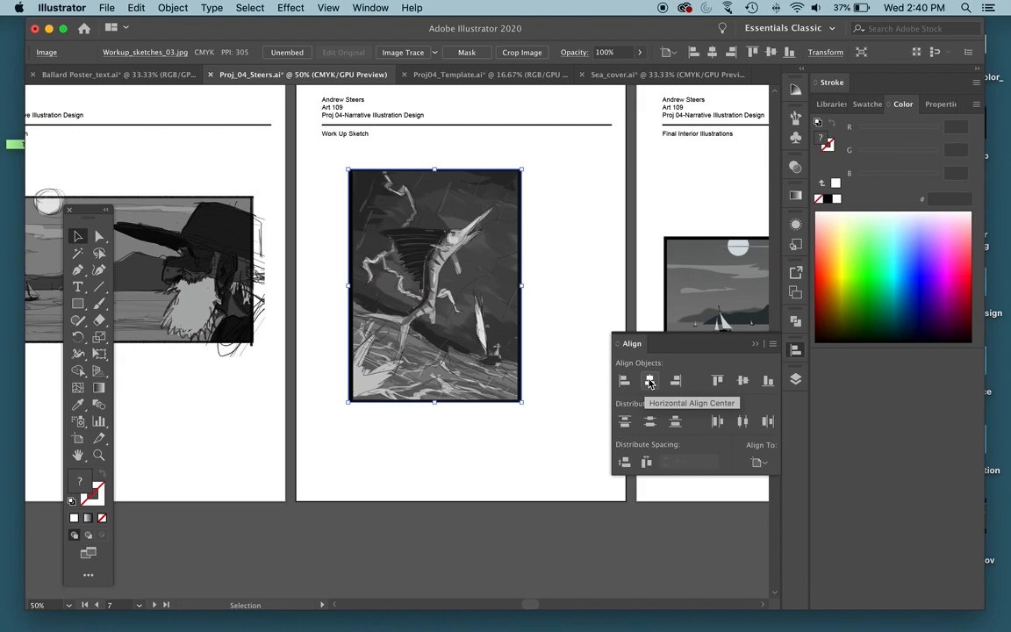
click(649, 380)
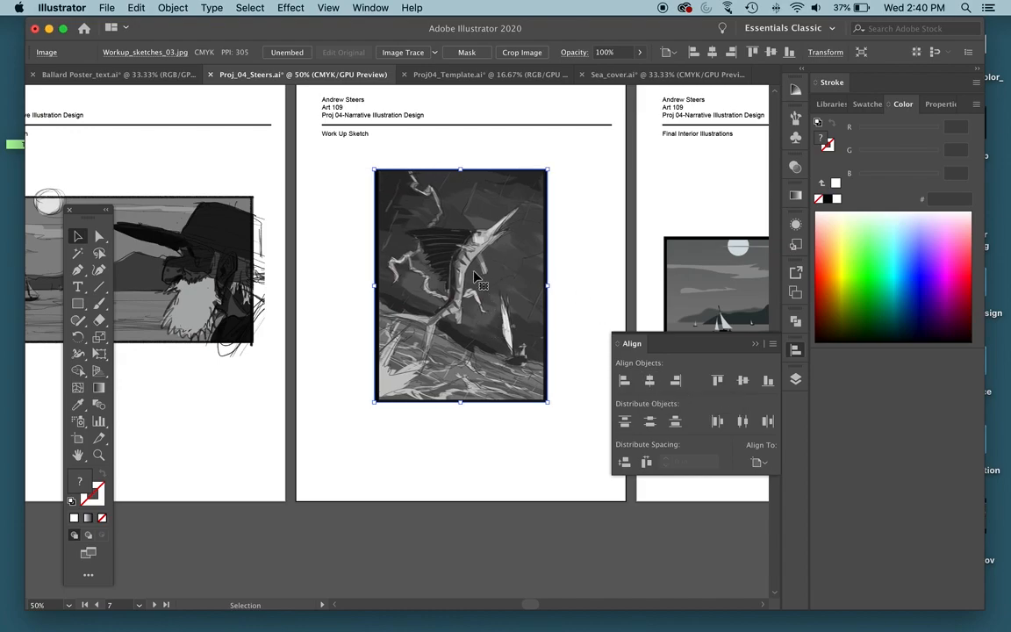
Step: Put the Align tools away and move the Reflection text block slightly down and to the right on the last page
drag(650, 178, 340, 269)
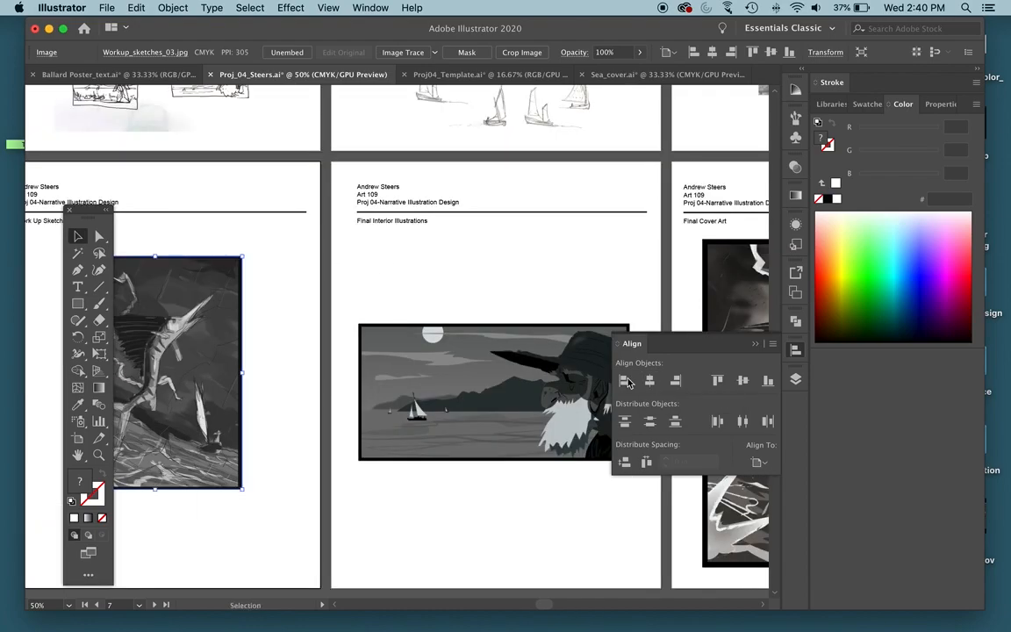
click(796, 350)
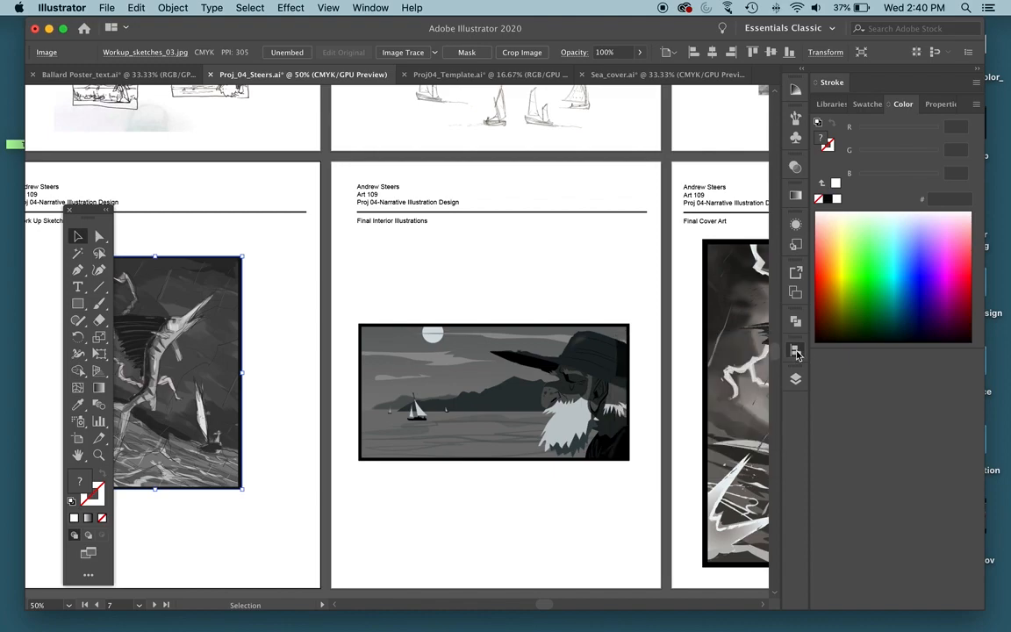
click(796, 351)
click(796, 352)
drag(546, 277, 314, 296)
drag(526, 300, 176, 274)
drag(412, 264, 479, 263)
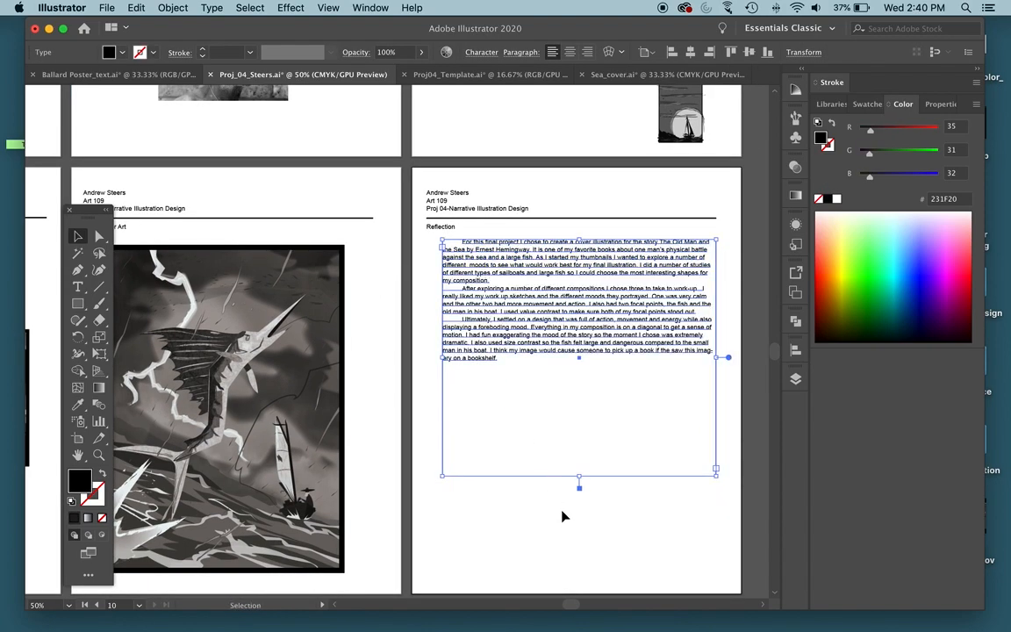
click(504, 487)
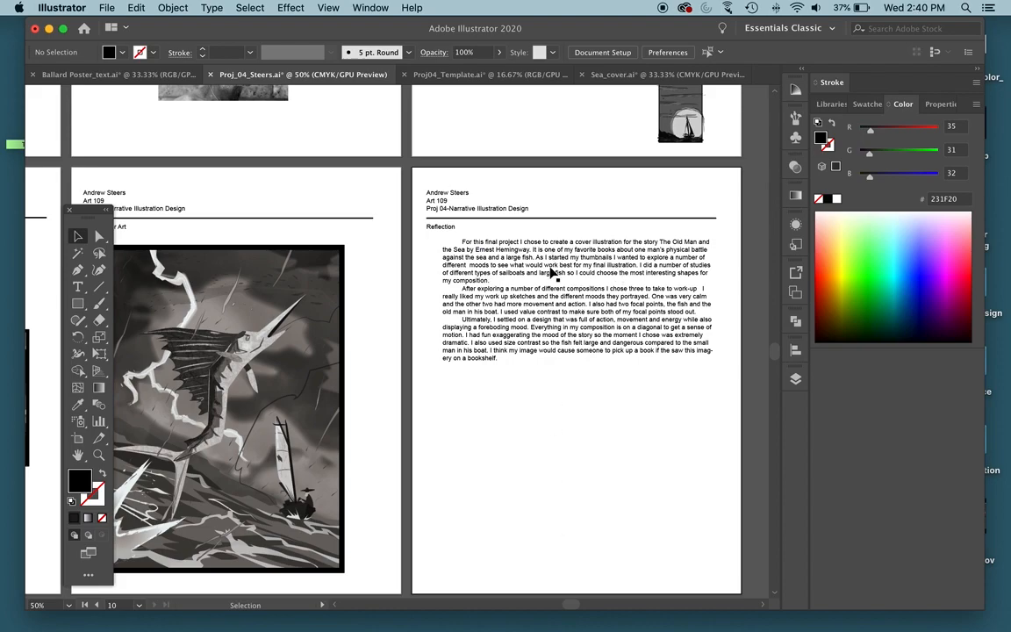
click(555, 306)
click(566, 549)
click(536, 308)
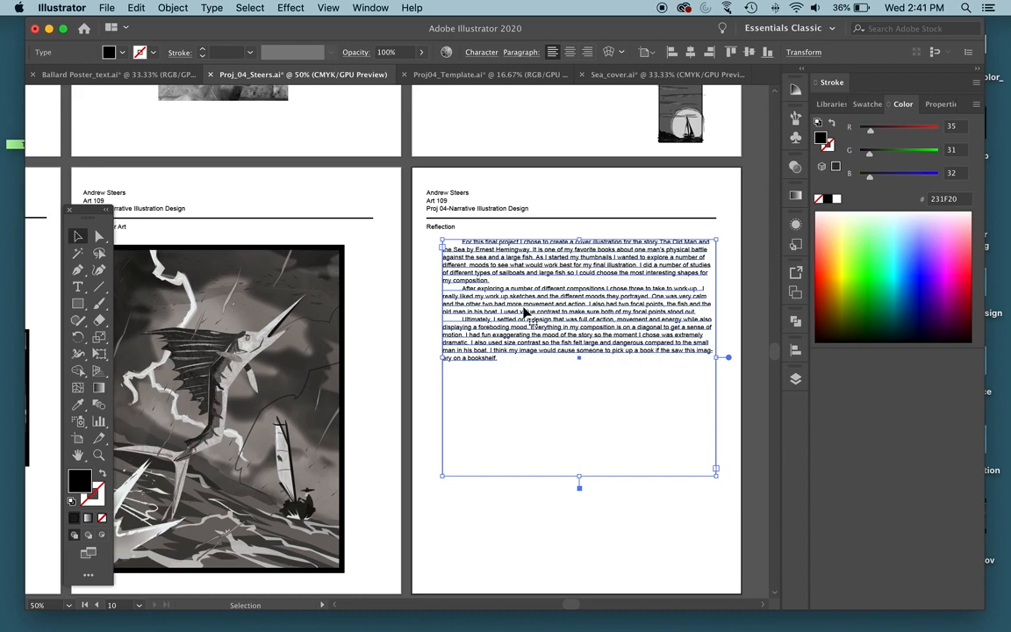
drag(516, 305, 520, 318)
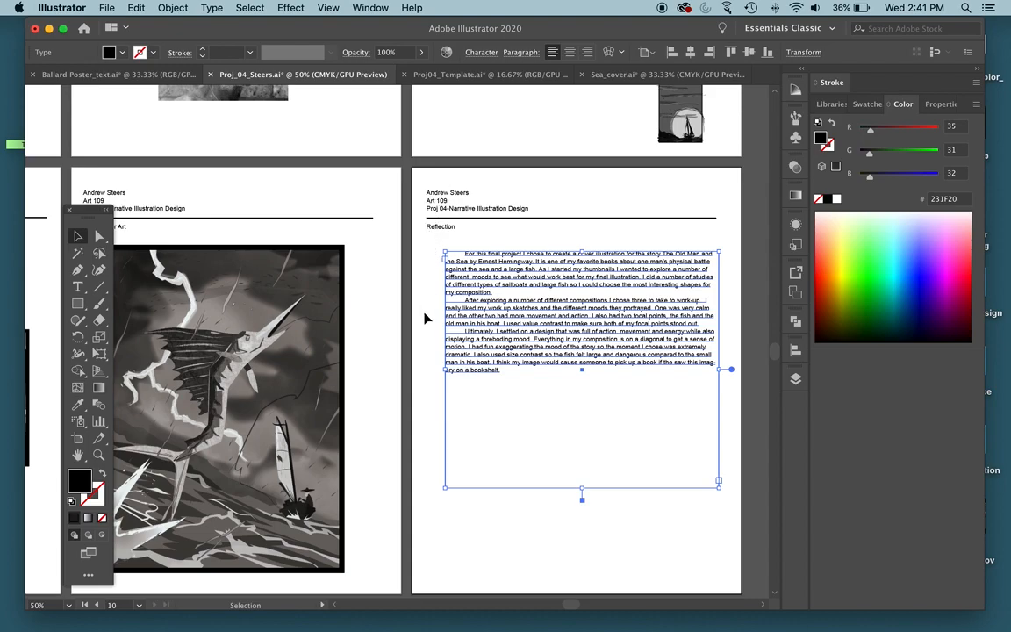
Step: Set alignment to Align to Selection and left-align the header, the Reflection heading and the text block on the last page
click(795, 350)
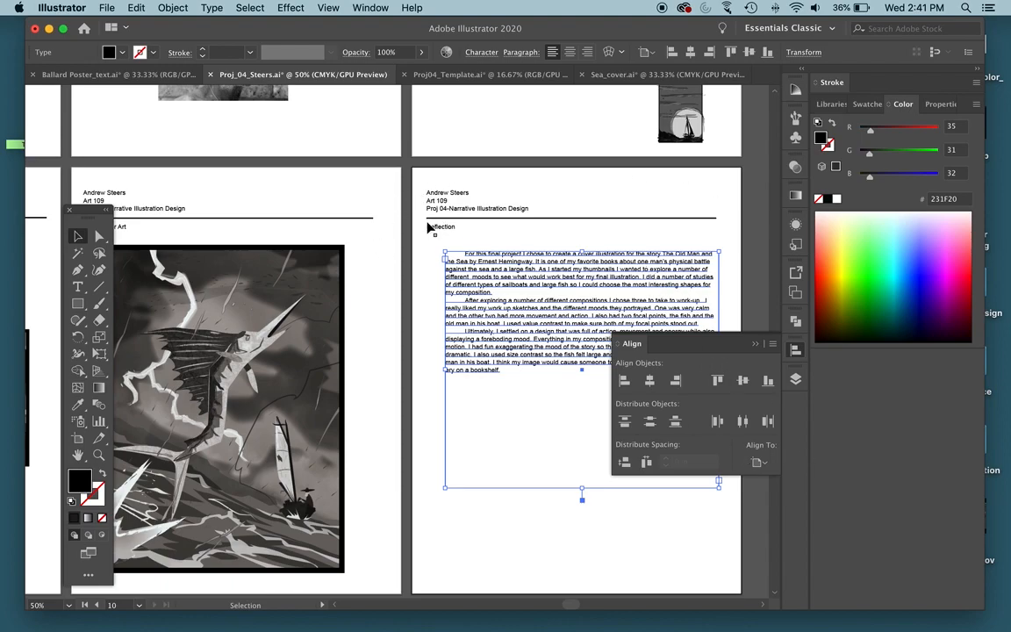
click(757, 463)
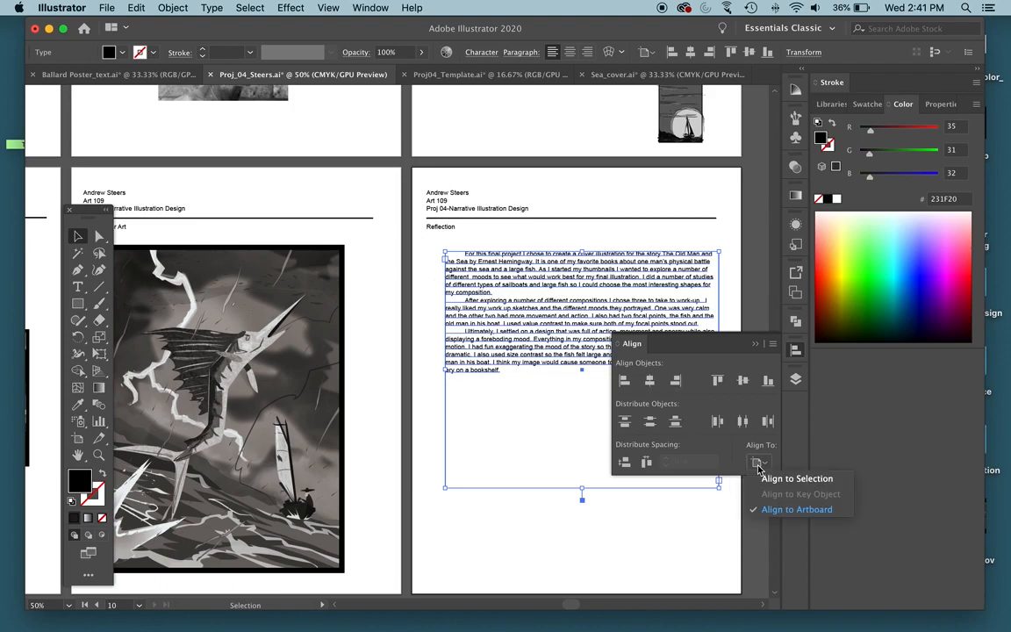
click(777, 478)
click(760, 464)
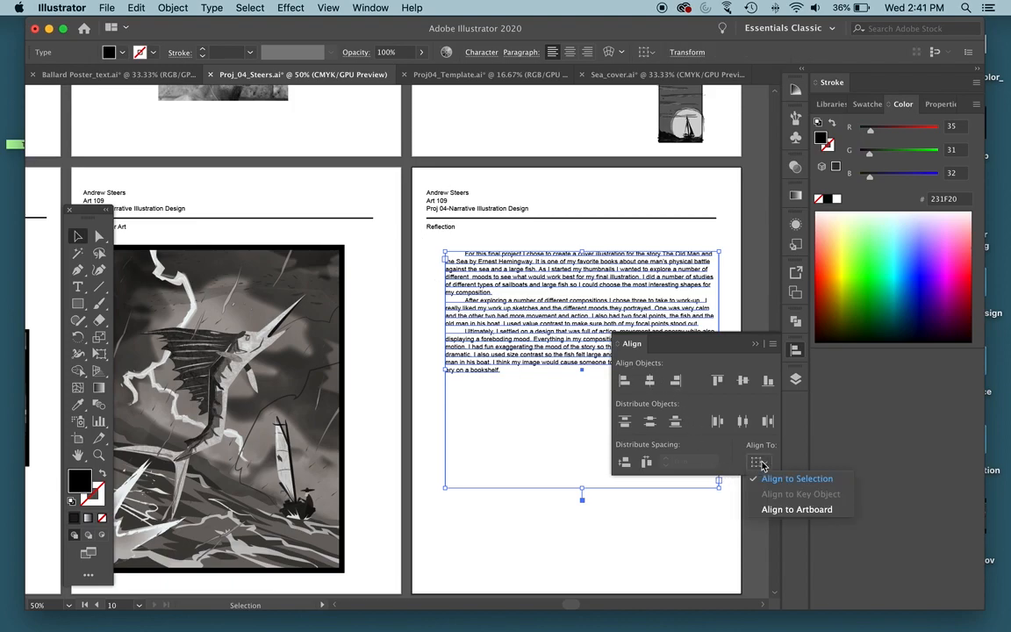
click(406, 242)
drag(416, 186, 539, 340)
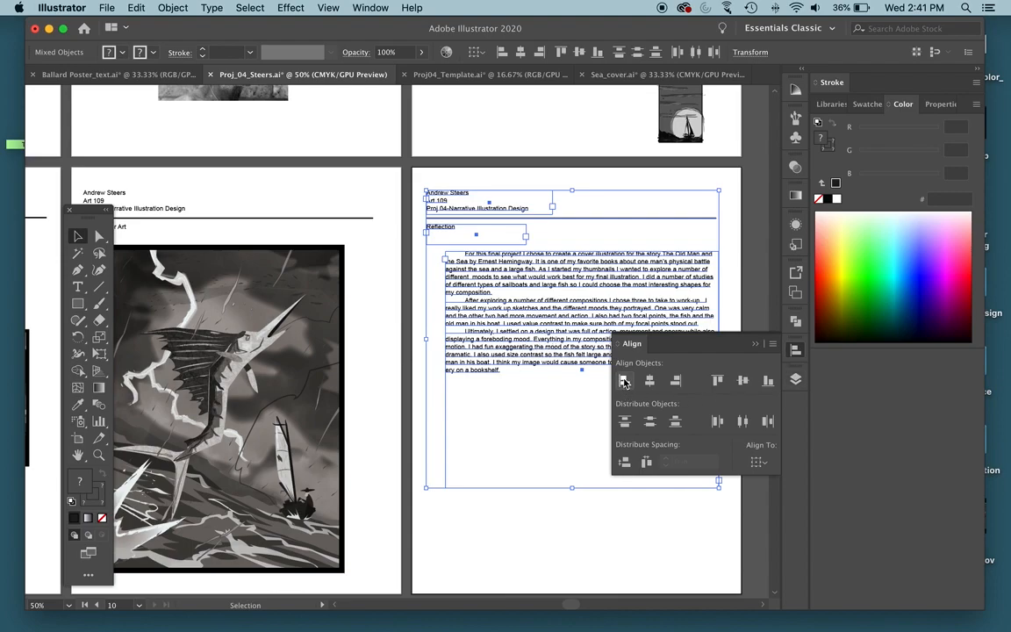
click(624, 381)
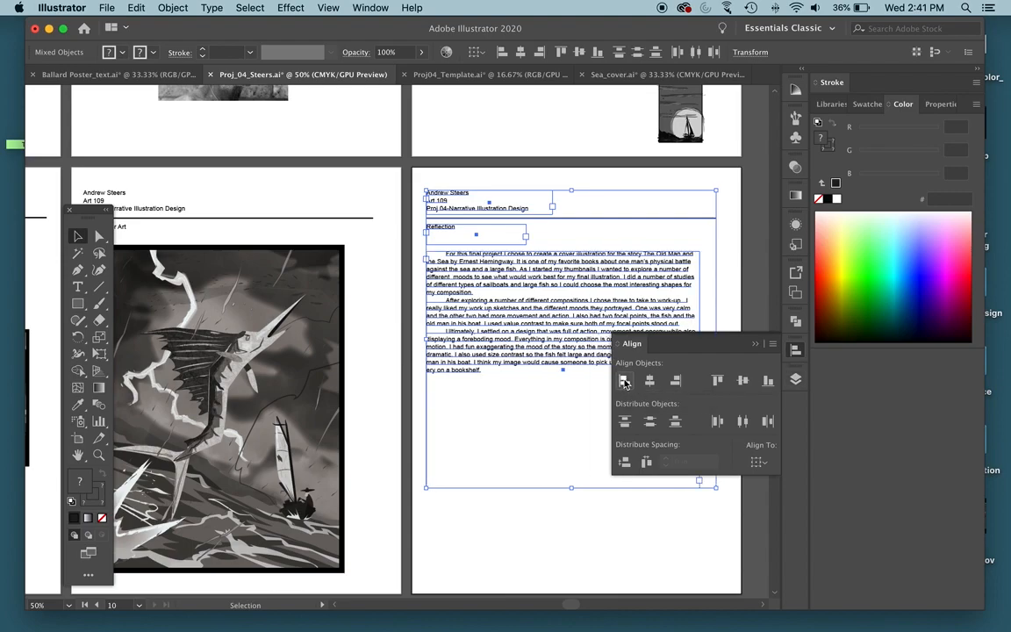
click(405, 212)
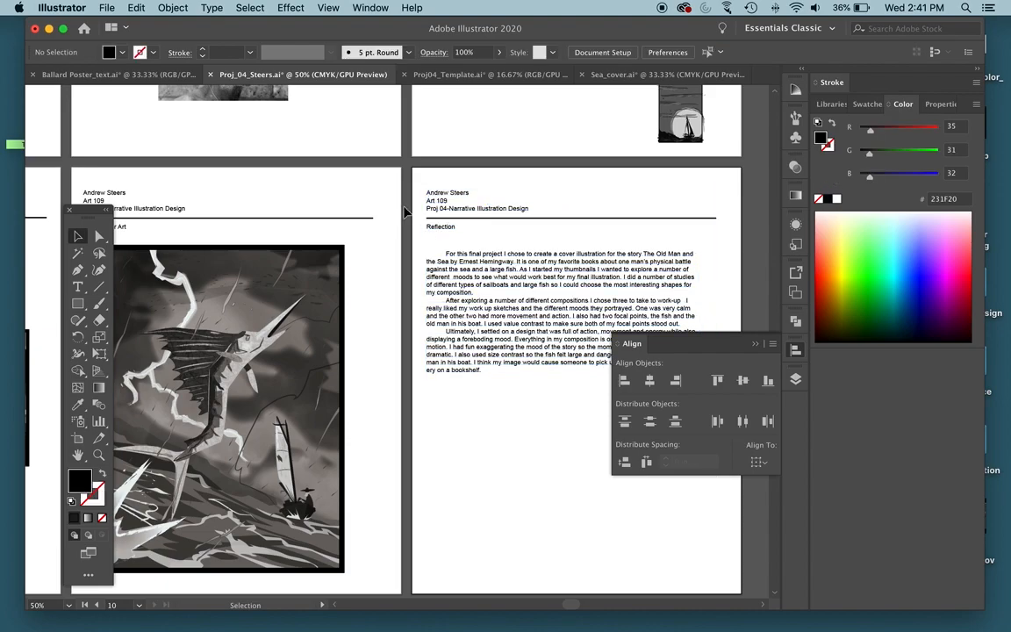
Step: Delete all the thumbnail images and the white rectangle from the Interior Illustration Thumbnails page, keeping its header
scroll(247, 195, up, 1)
scroll(349, 276, left, 15)
scroll(349, 275, up, 4)
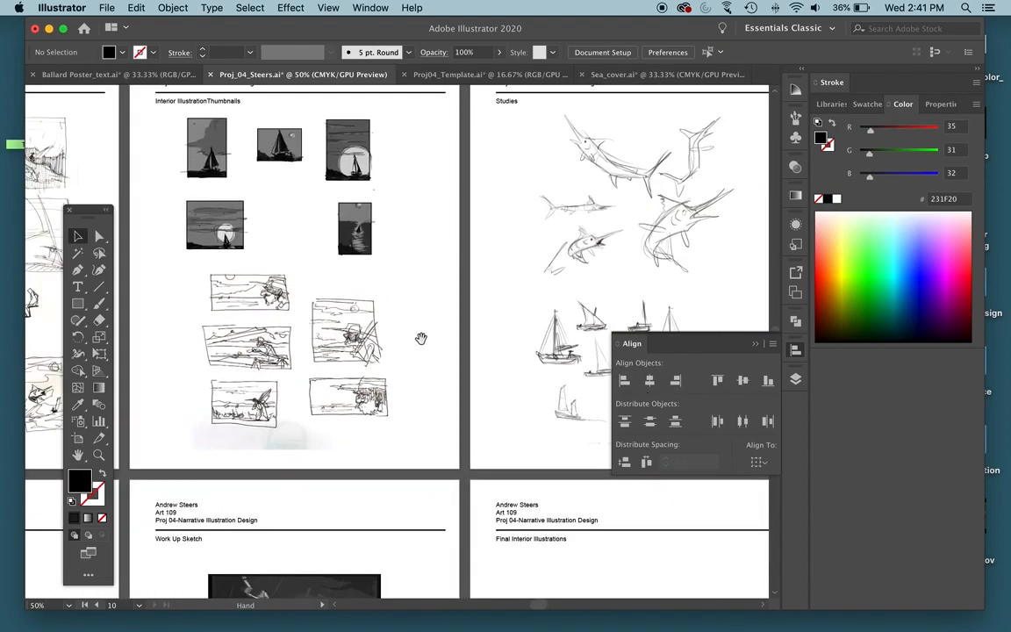
drag(433, 307, 407, 314)
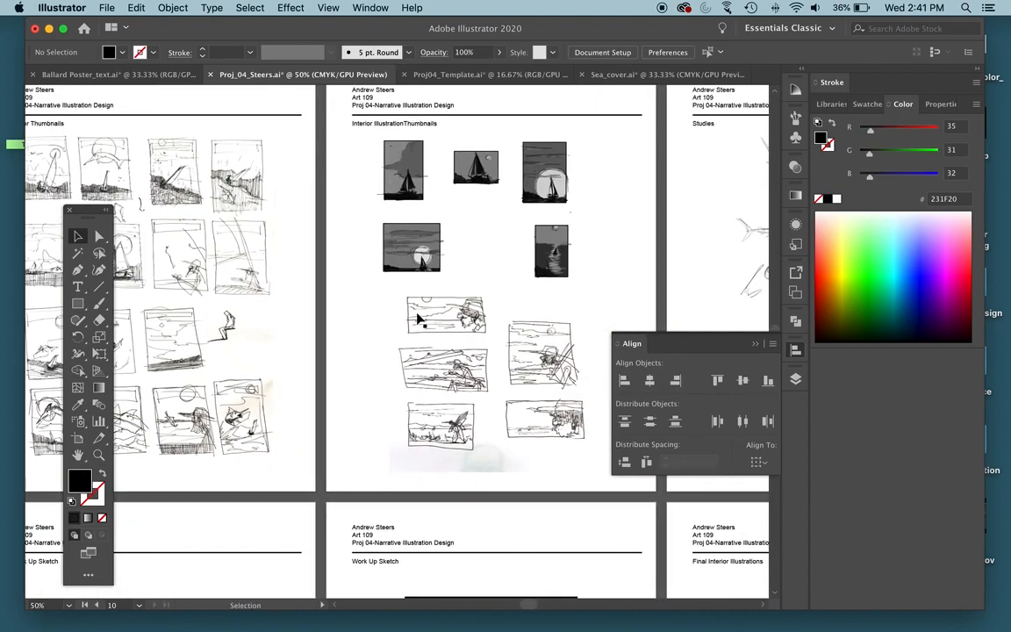
key(super+minus)
key(super+minus)
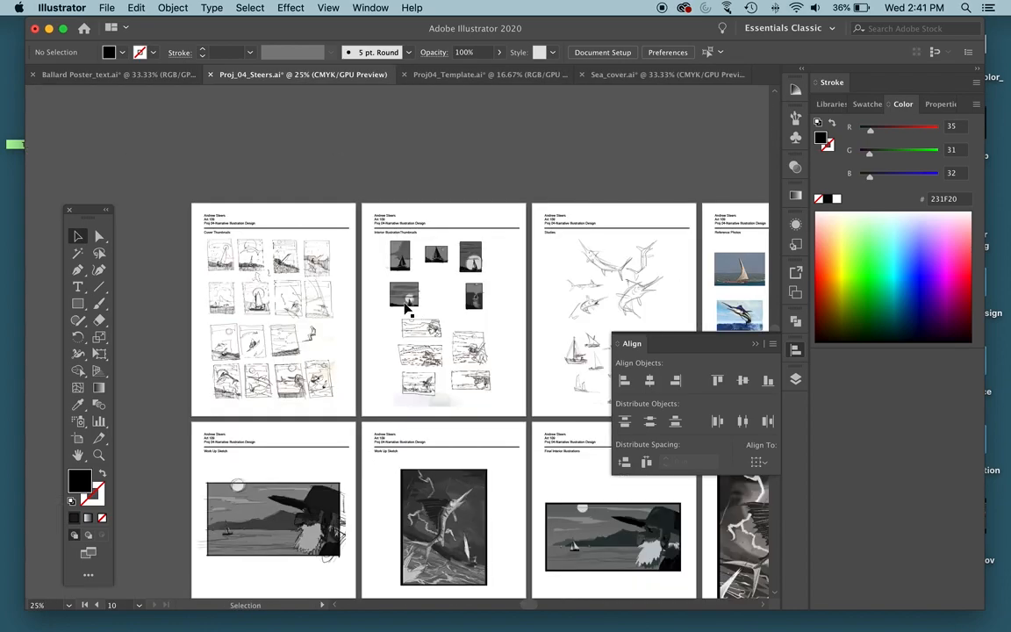
click(444, 303)
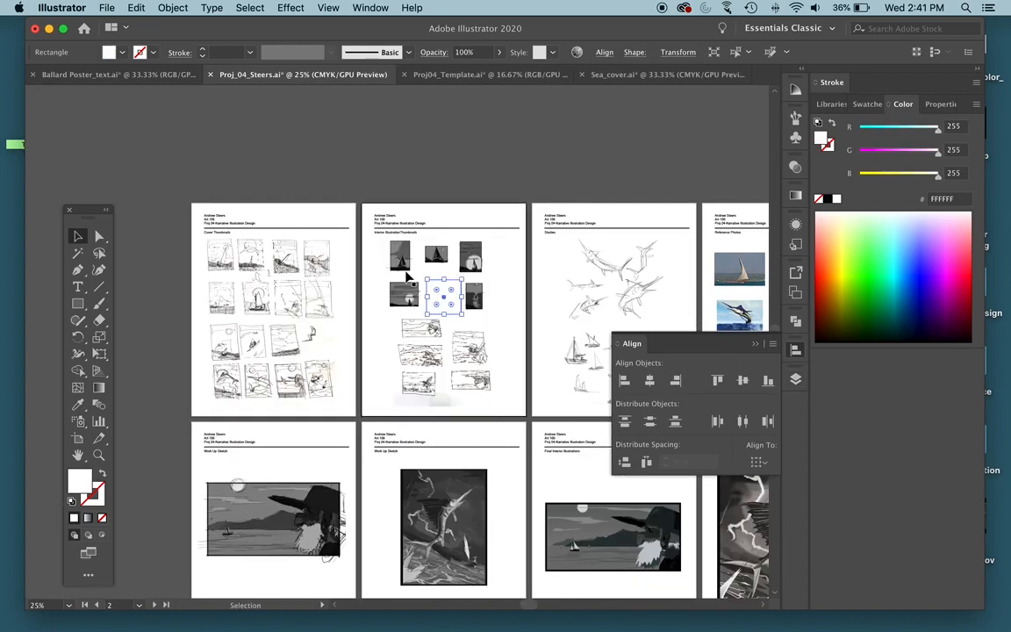
click(487, 386)
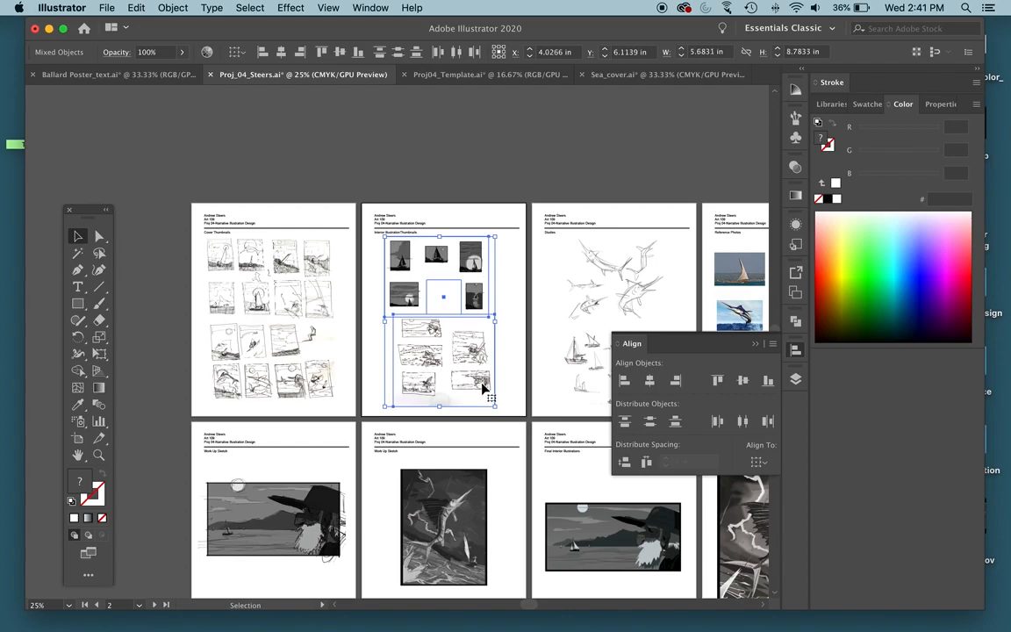
key(Delete)
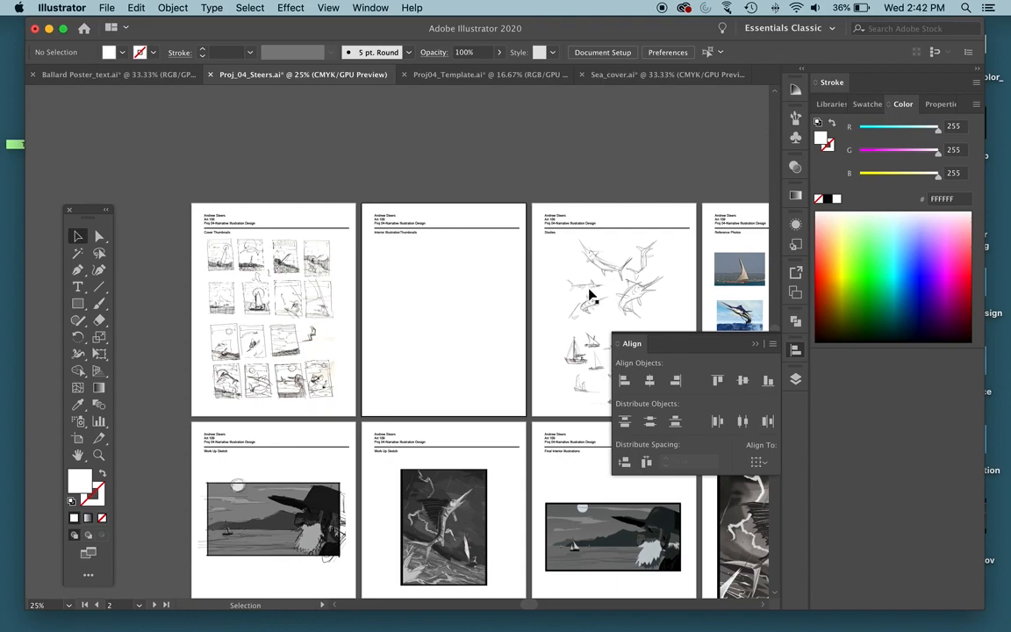
Step: Show the full list of artboards and make Artboards 5, 8 and 4 active in turn
click(795, 293)
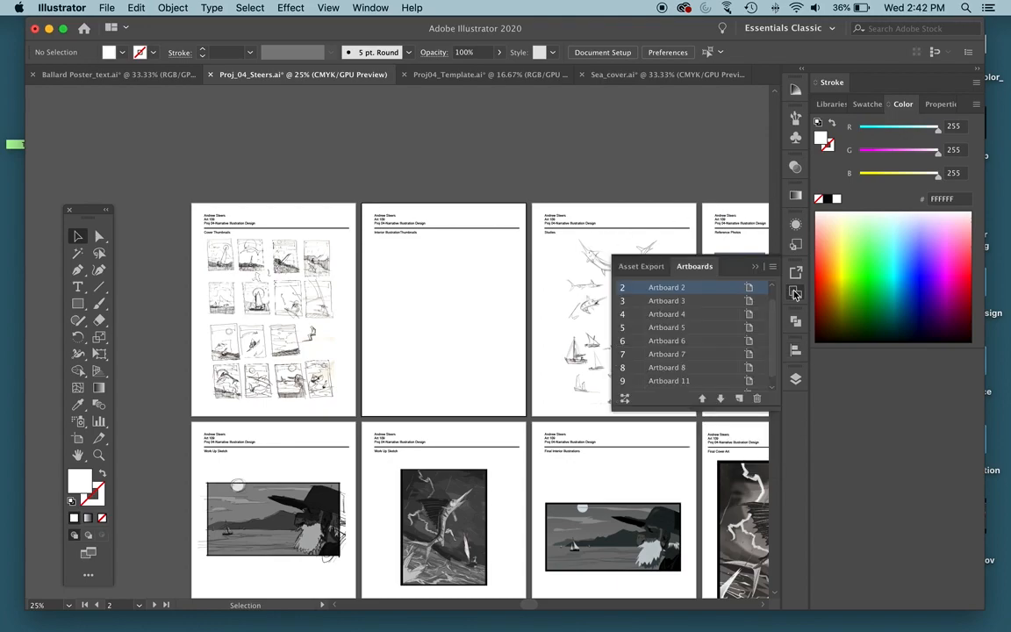
click(797, 294)
click(797, 294)
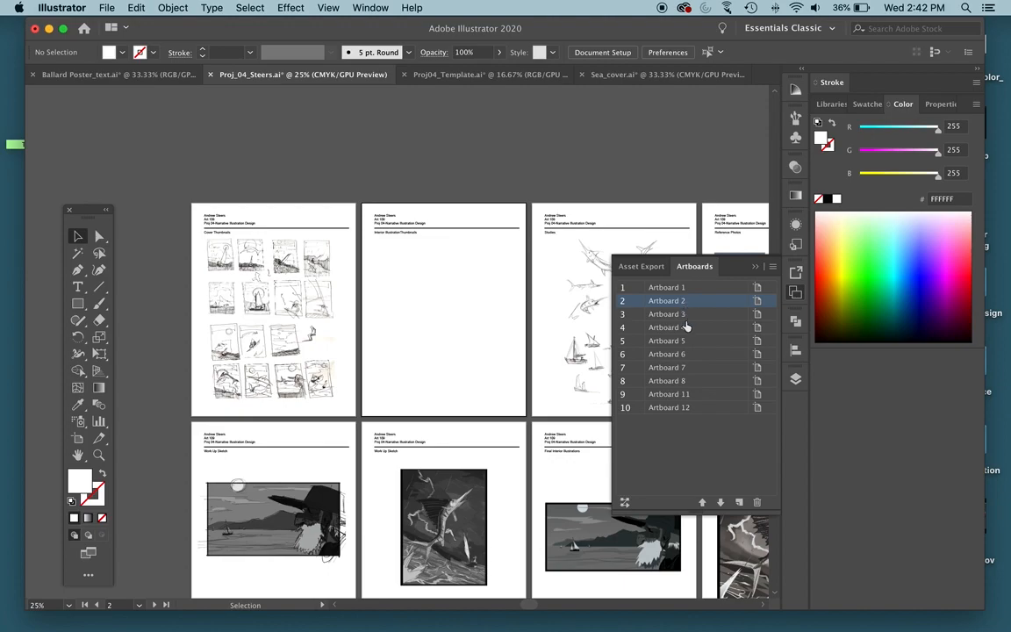
click(671, 342)
click(671, 381)
click(664, 329)
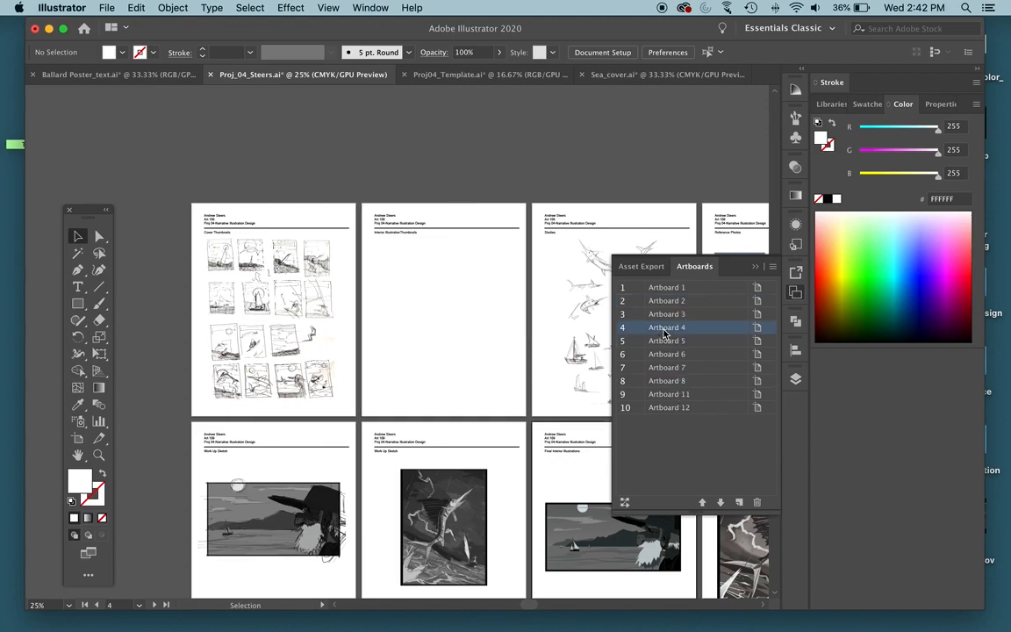
Step: Jump the view to Artboard 1, Artboard 2 and Artboard 3 from the artboard list, and return to Artboard 2
double_click(667, 287)
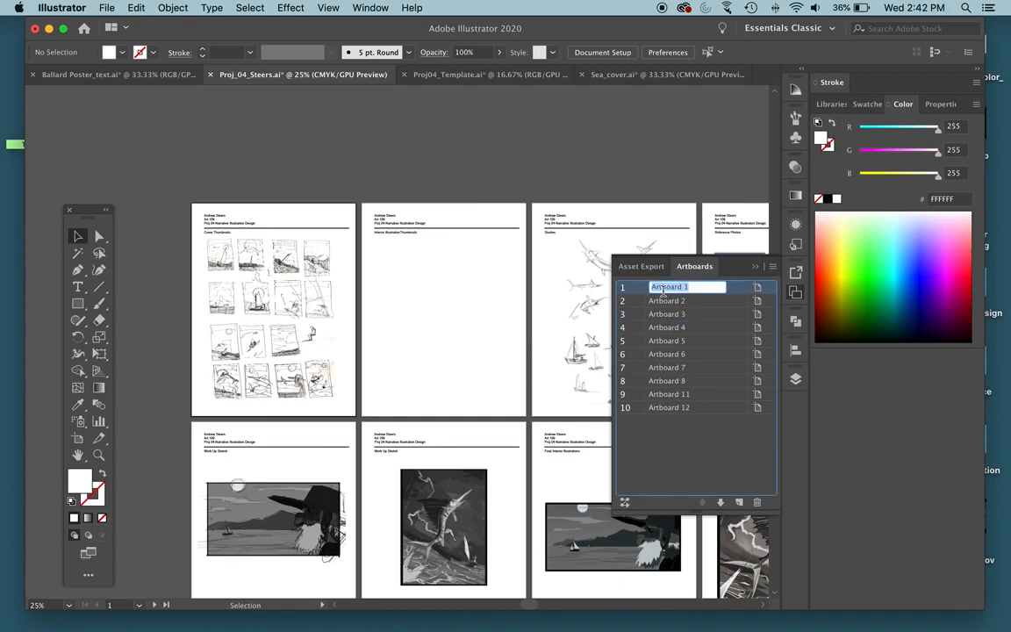
double_click(643, 290)
click(644, 305)
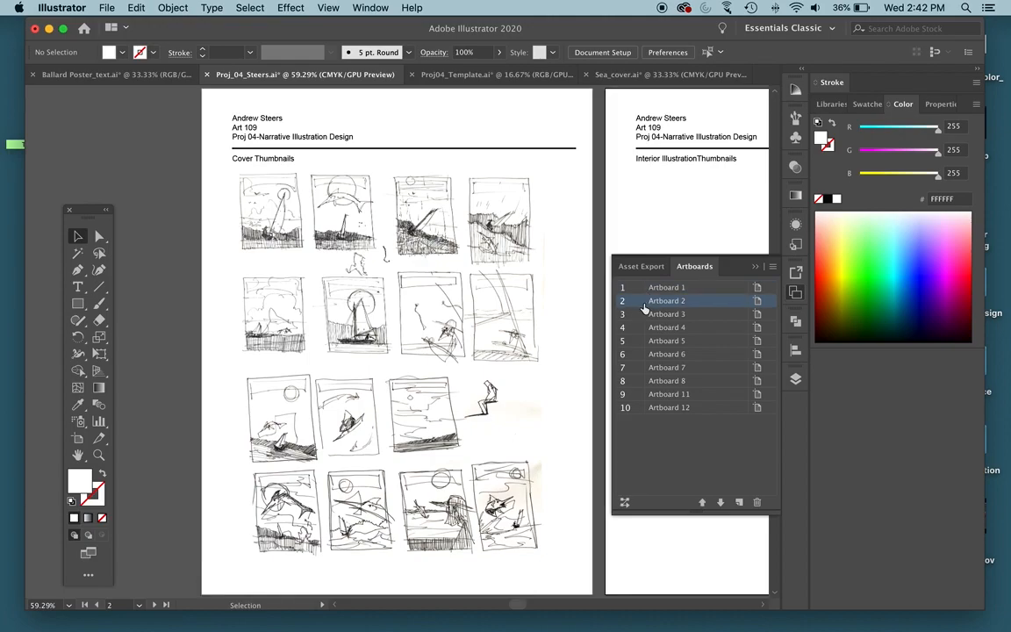
double_click(643, 304)
scroll(452, 279, down, 2)
scroll(452, 279, down, 3)
scroll(452, 279, up, 4)
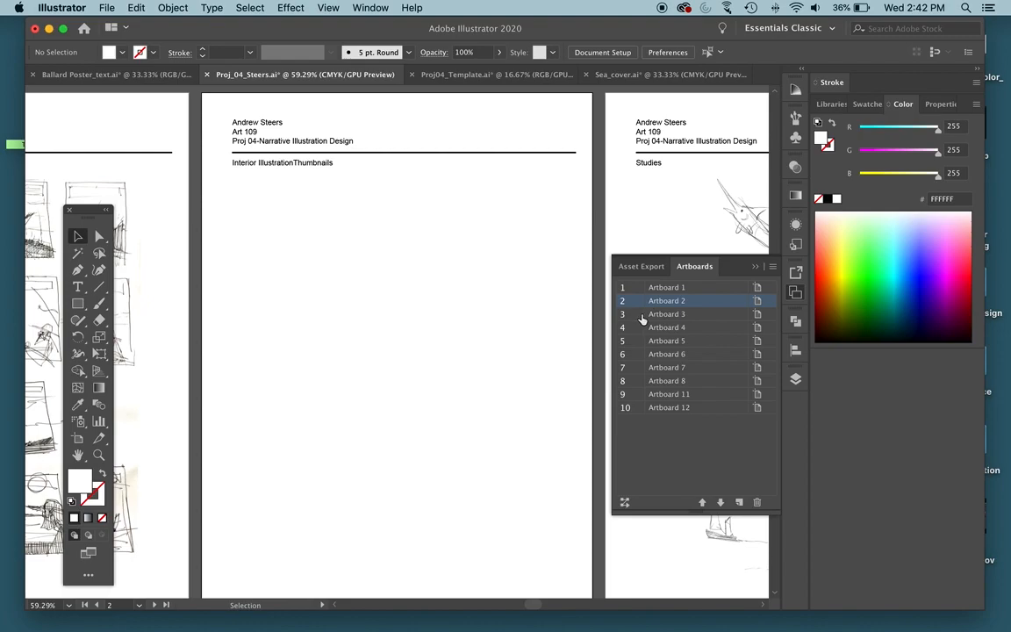
double_click(641, 314)
double_click(640, 301)
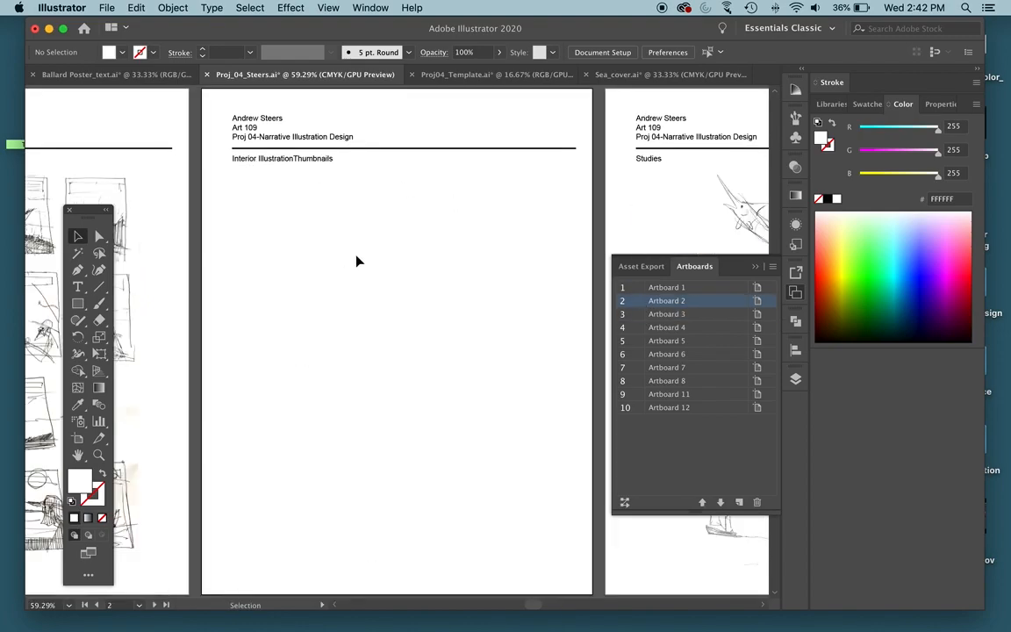
Step: Delete Artboard 2 together with the header text, line and Interior Illustration Thumbnails heading left behind on the canvas
click(794, 298)
click(794, 299)
click(375, 8)
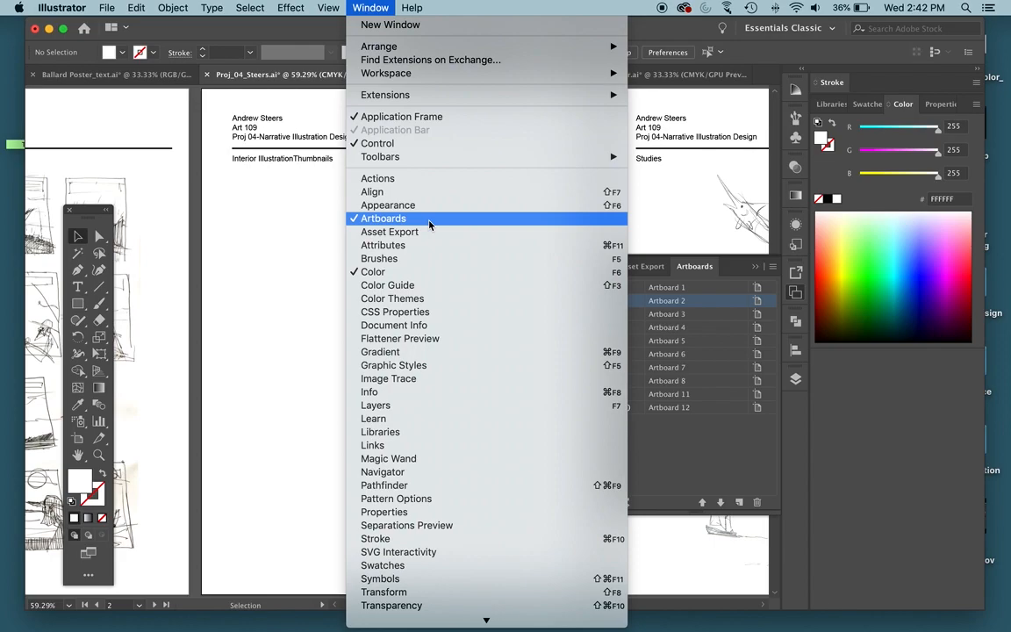
click(706, 303)
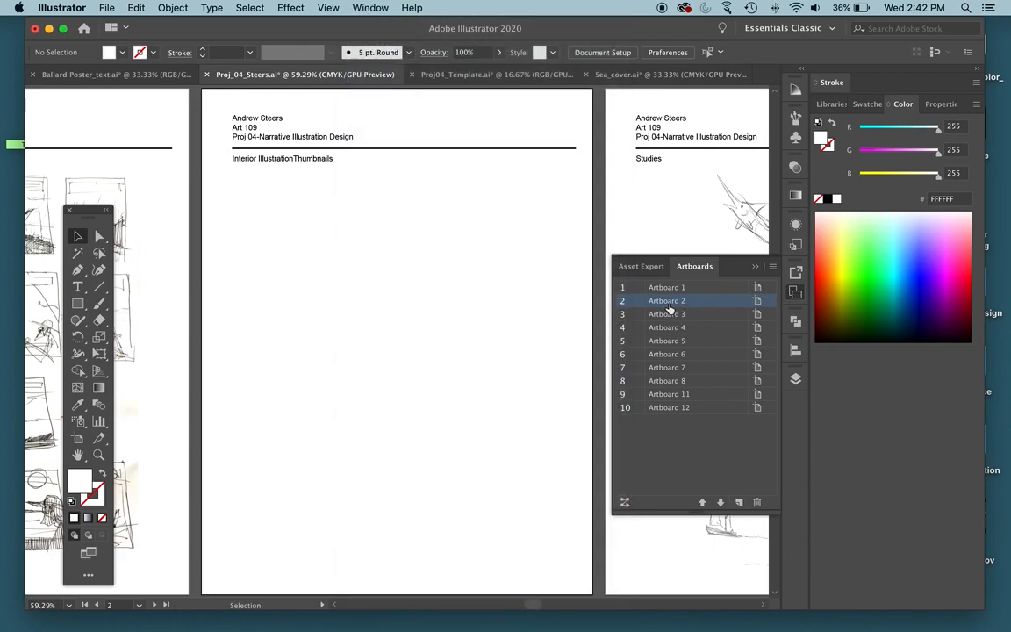
click(758, 502)
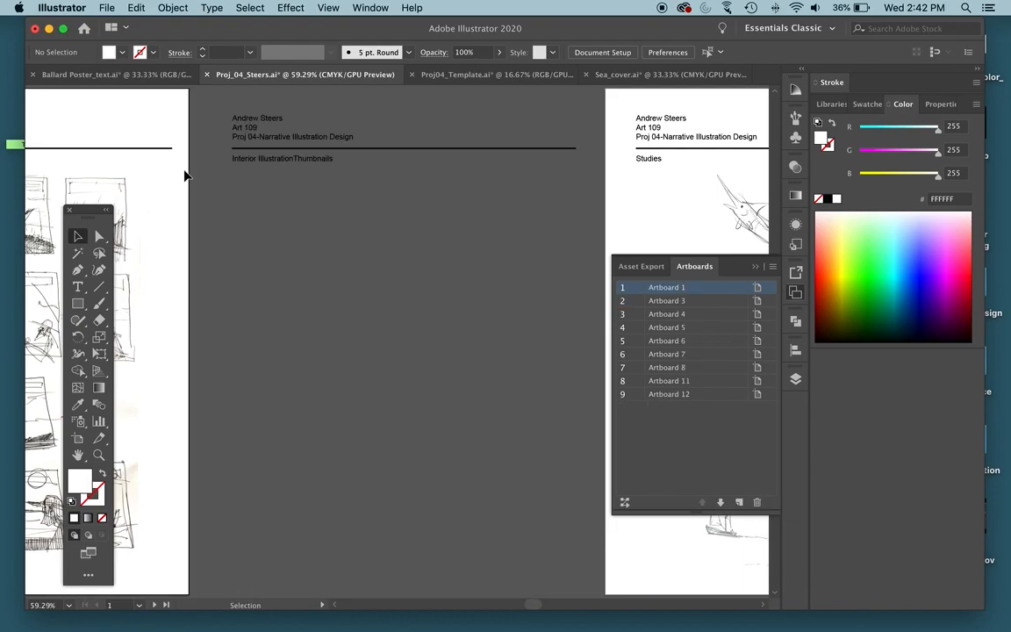
drag(219, 114, 291, 186)
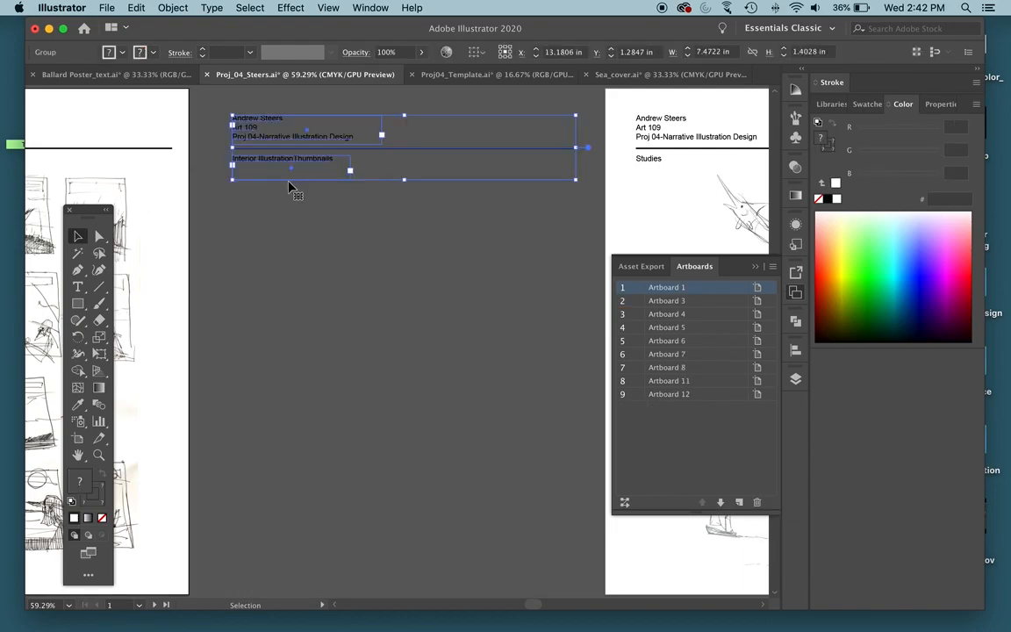
key(Delete)
Step: Check the numbering of the remaining artboards by selecting the reference photos, the studies drawing and the moonlit sailboat sketch in turn
key(super+minus)
key(super+minus)
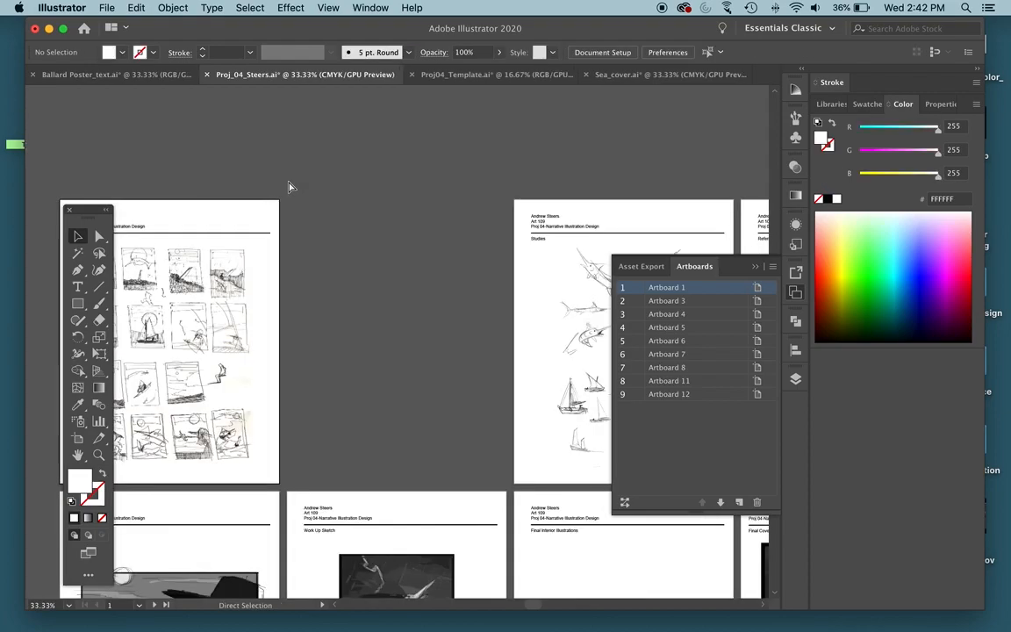
key(super+minus)
scroll(290, 186, down, 3)
scroll(288, 187, right, 5)
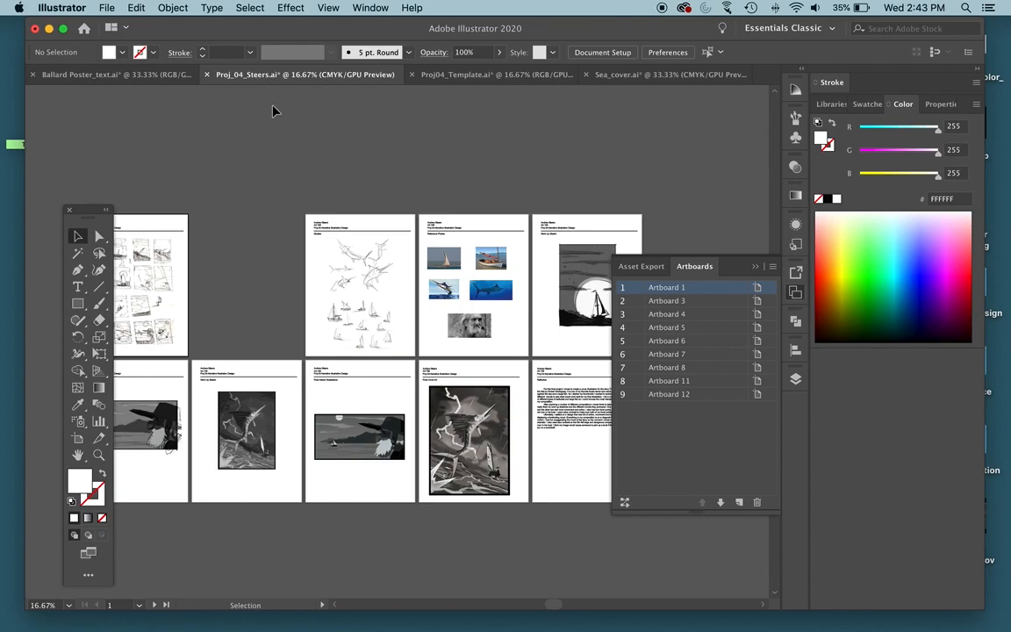
click(431, 267)
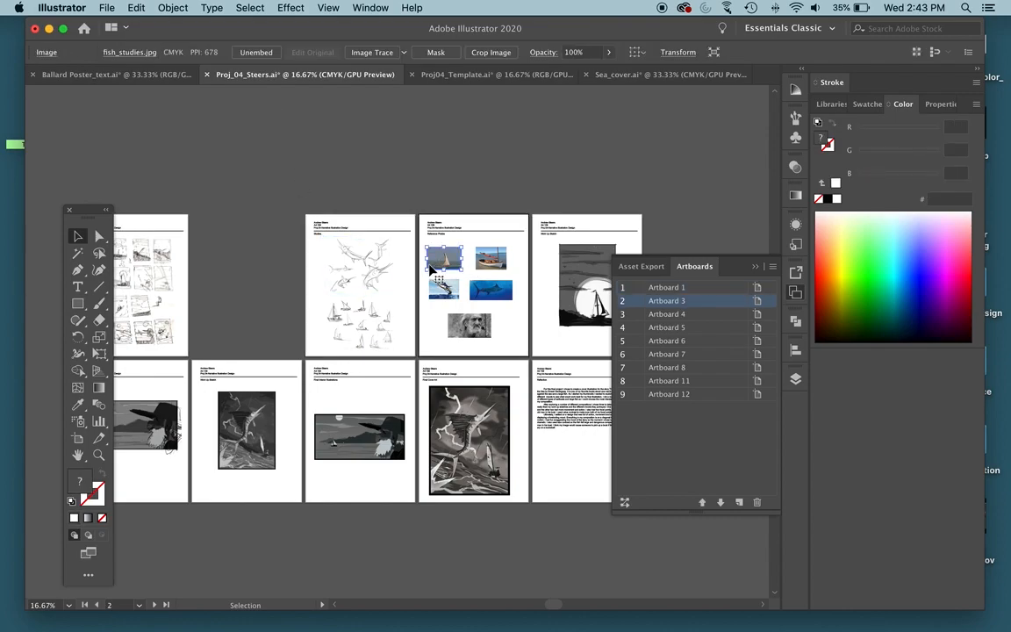
click(479, 255)
click(476, 288)
click(443, 289)
click(458, 314)
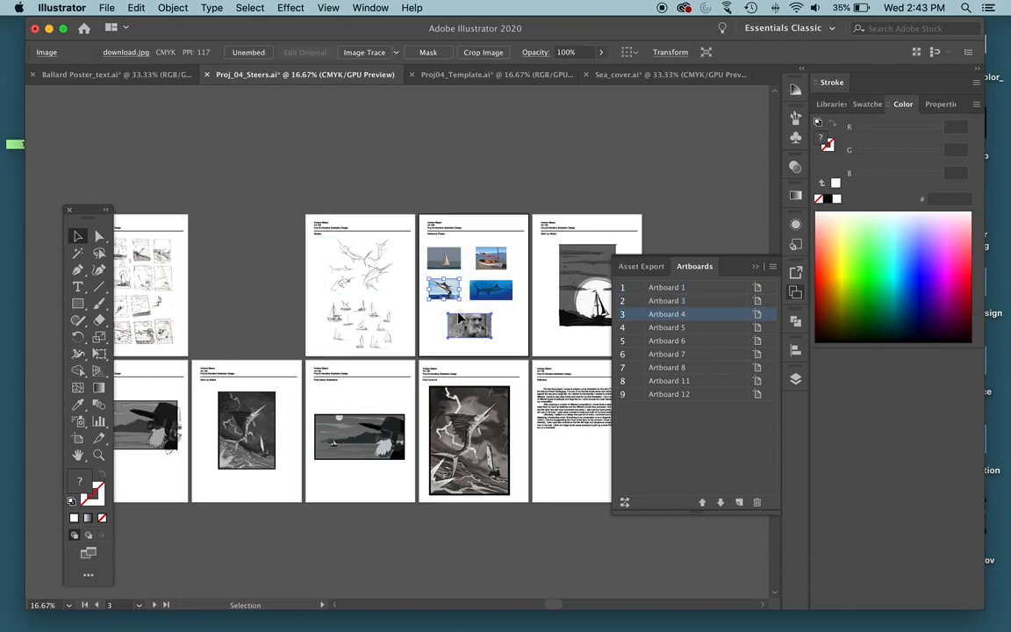
click(378, 317)
click(579, 288)
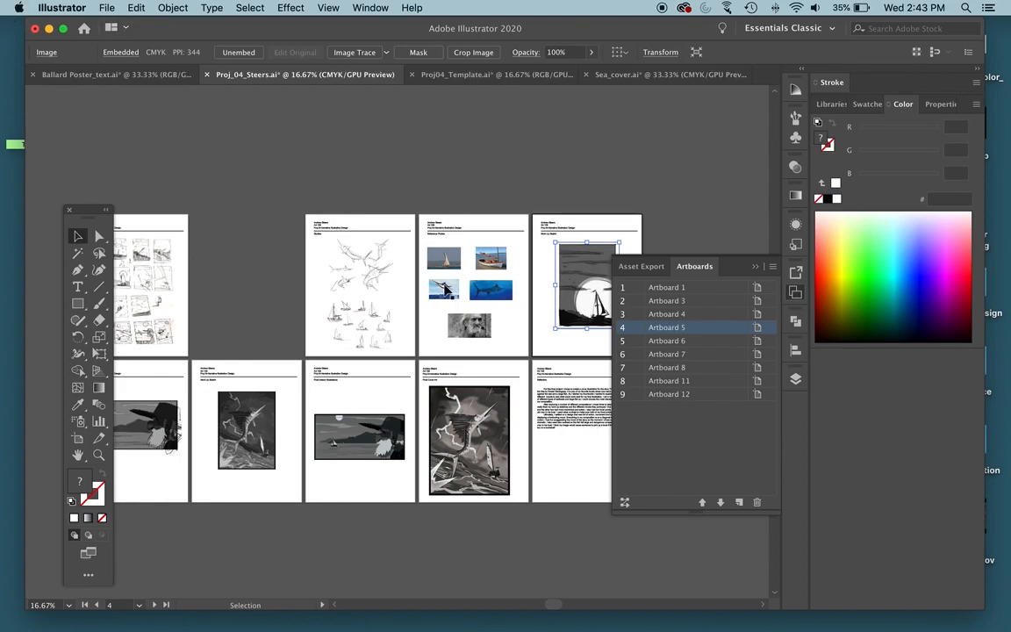
Step: Save the process book document and deselect the moonlit sailboat sketch
click(106, 7)
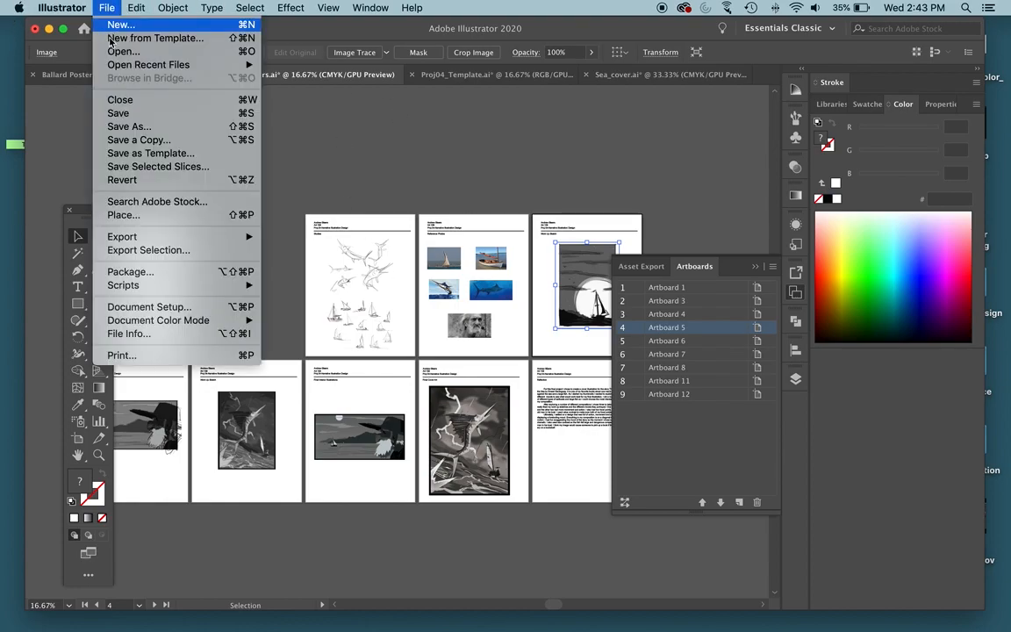
click(136, 114)
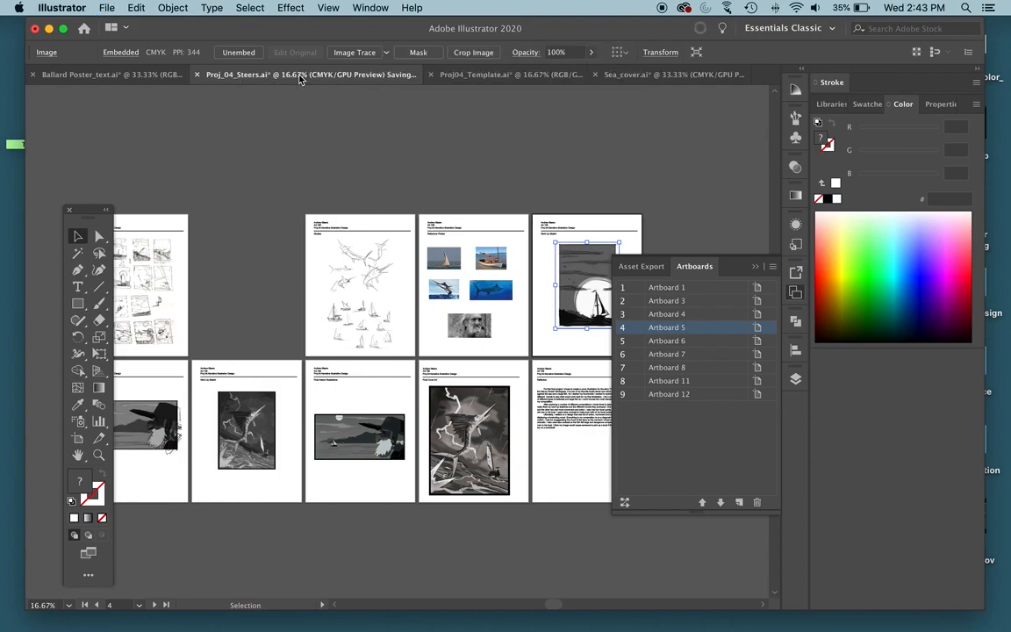
click(374, 154)
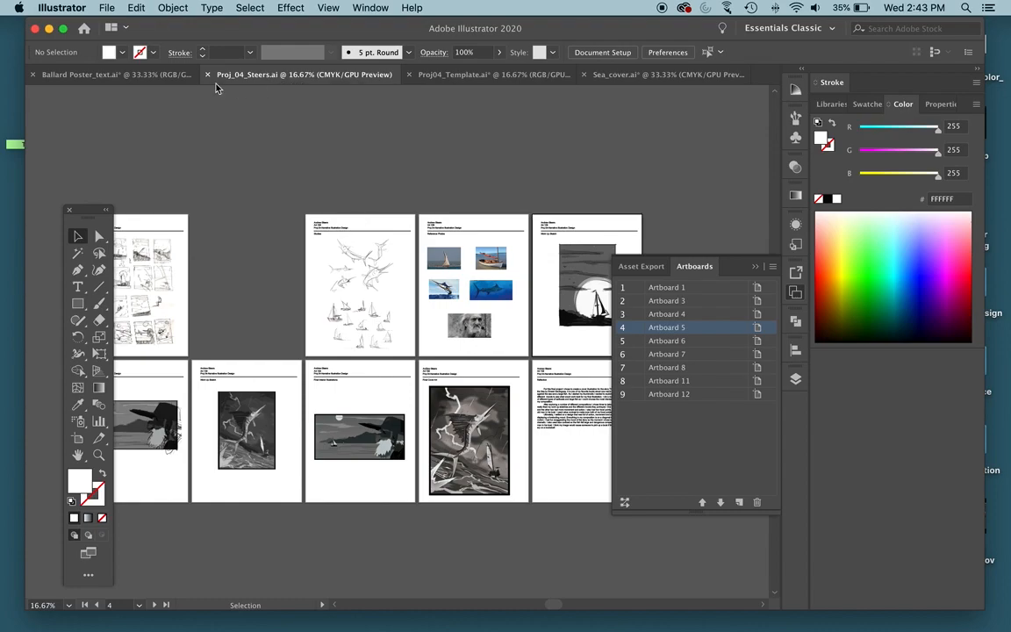
Step: Start saving the process book under a new file name, Proj_04_ followed by the author's full name
click(107, 8)
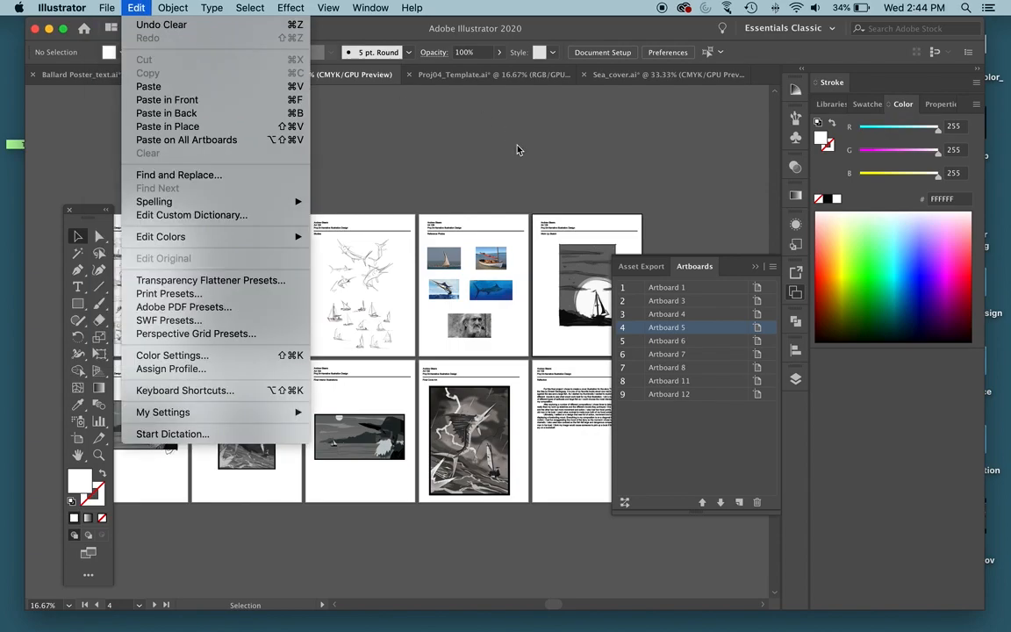
click(519, 150)
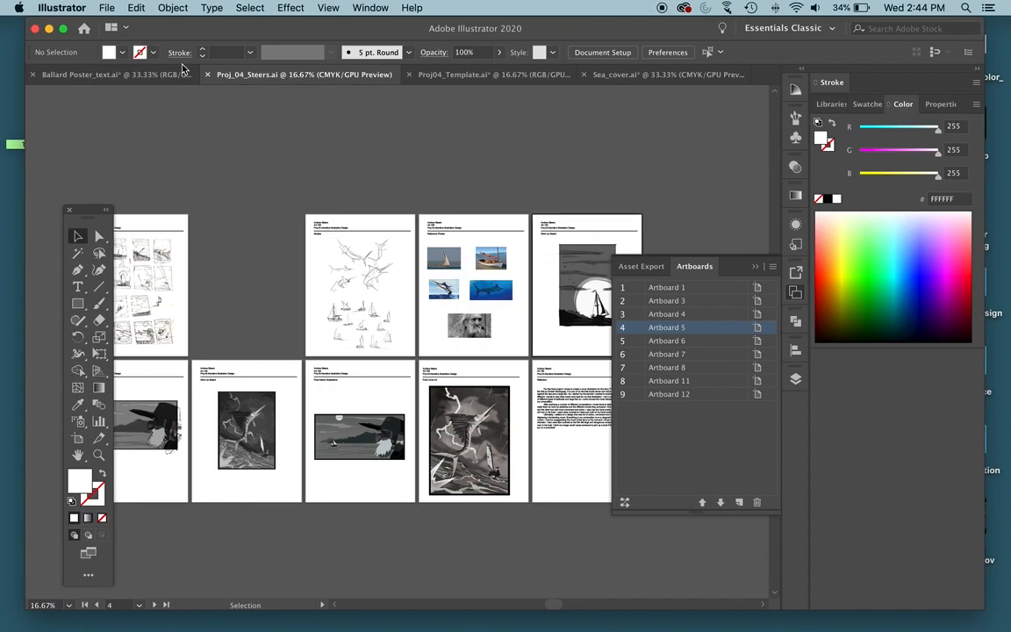
click(101, 7)
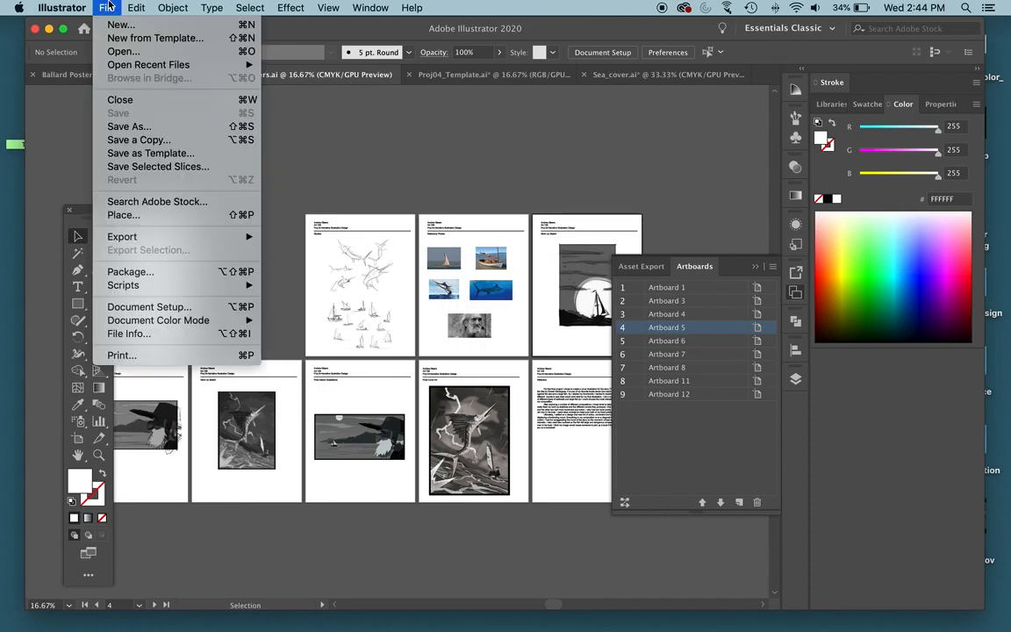
click(210, 127)
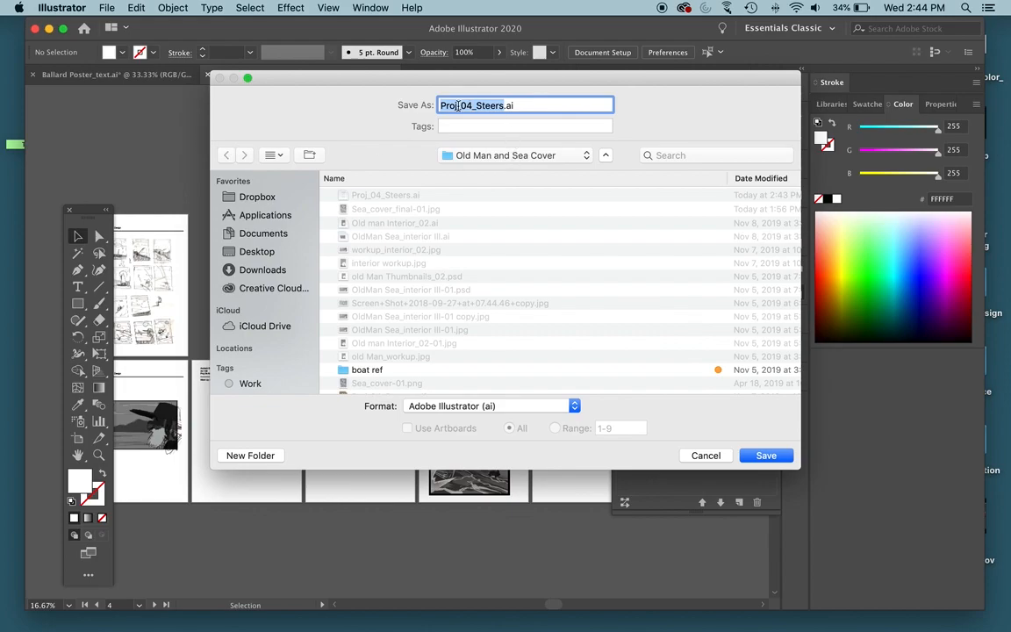
click(498, 105)
key(Left)
key(Left)
key(Left)
key(Left)
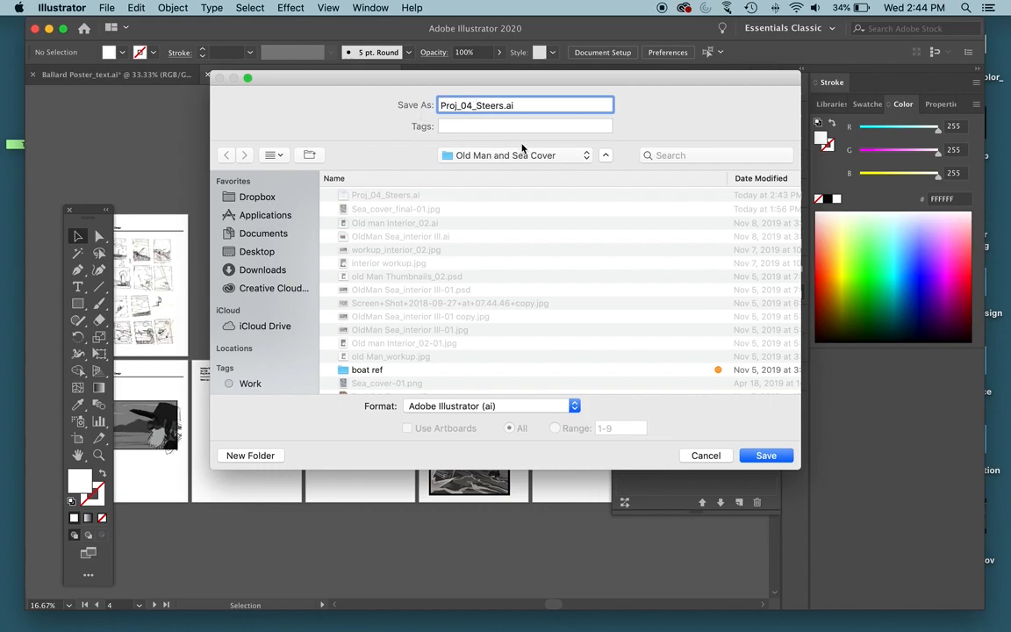
text(Andrew)
drag(482, 105, 536, 106)
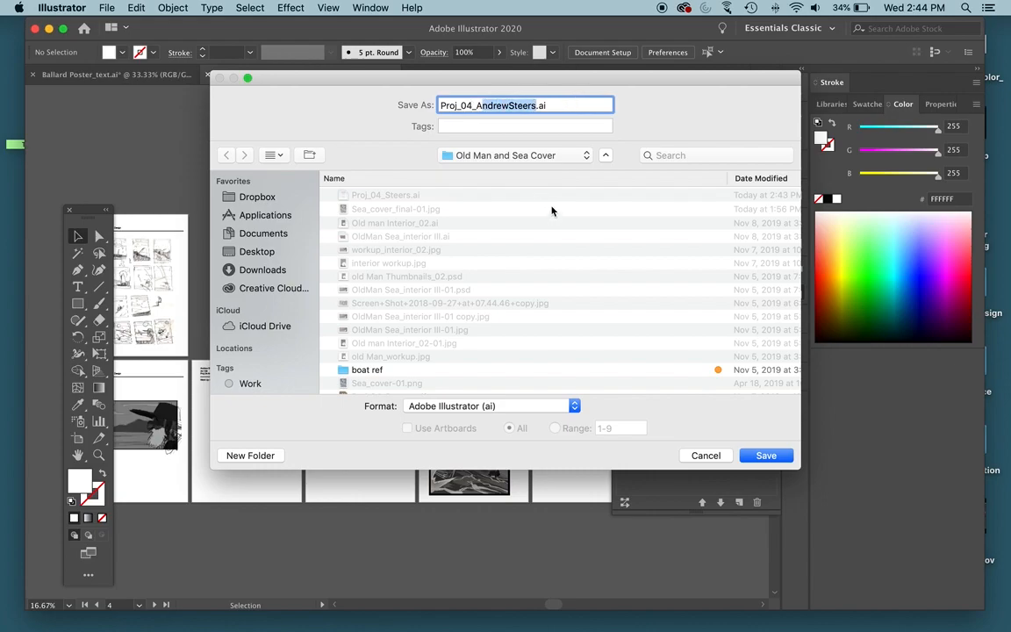
drag(474, 106, 413, 106)
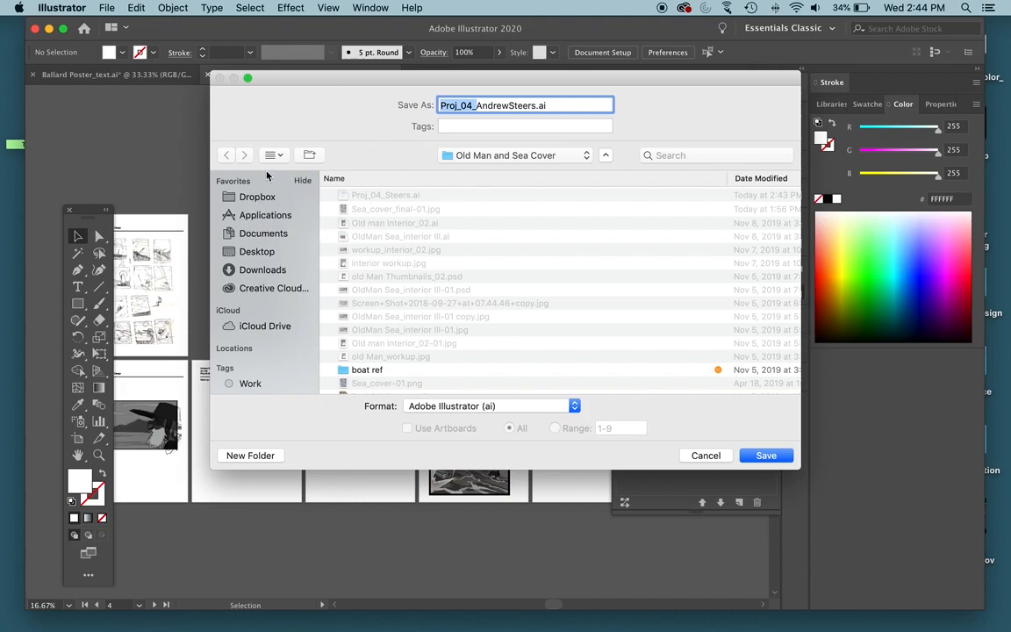
Step: Choose the Desktop as the save location and Adobe PDF (pdf) as the format, including all artboards, and proceed to the PDF options
click(254, 252)
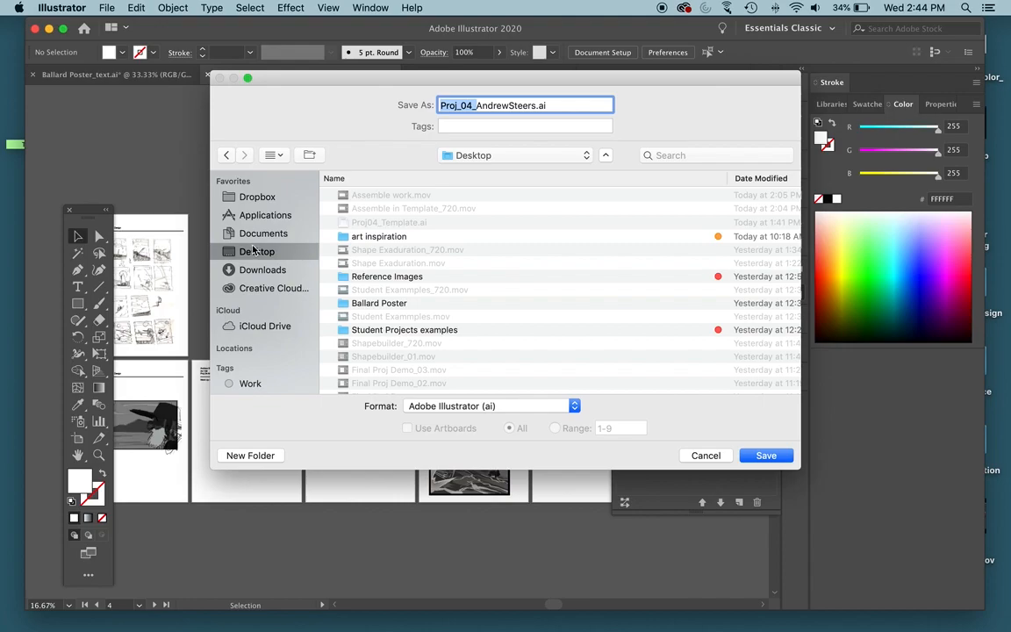
click(464, 406)
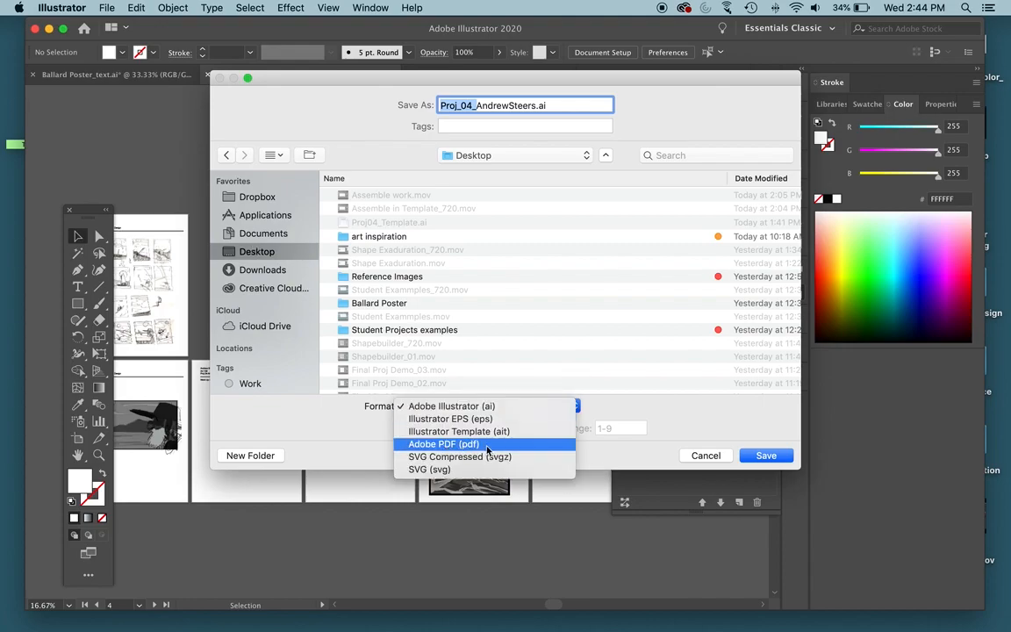
click(447, 444)
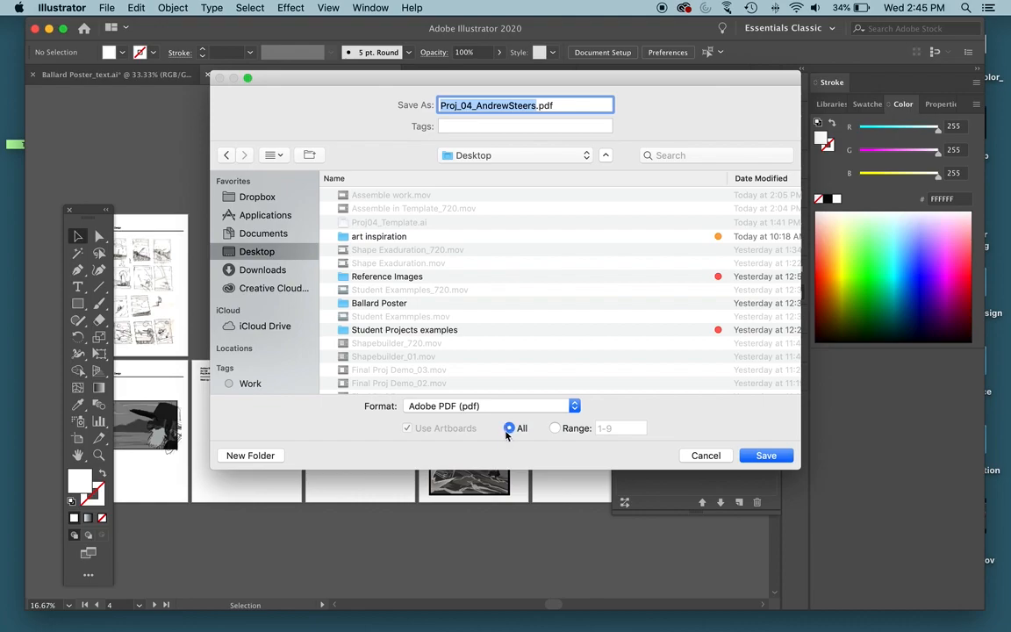
click(510, 429)
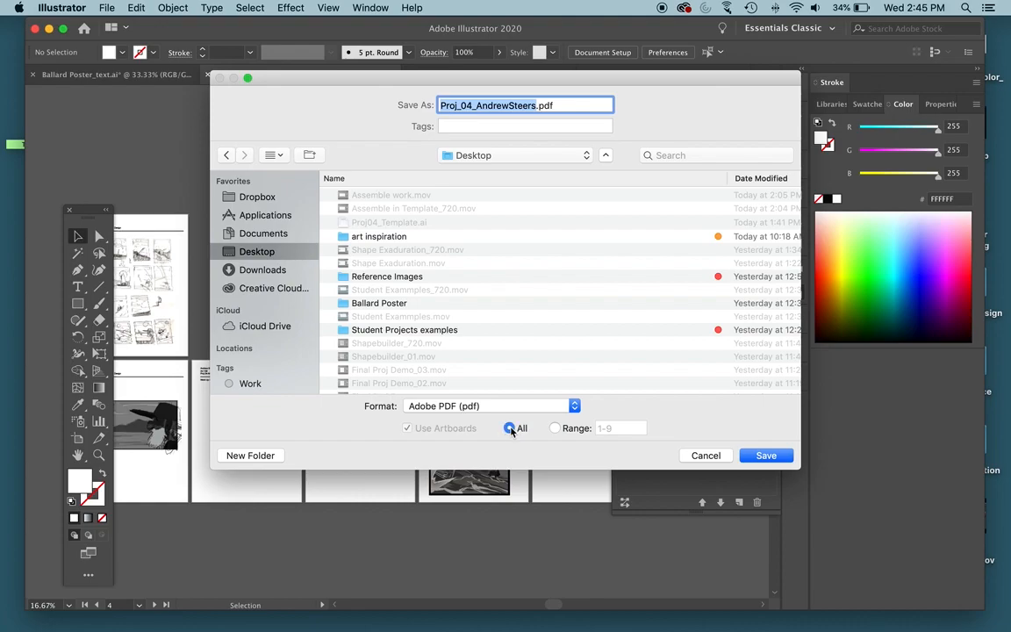
click(554, 428)
click(510, 429)
click(767, 457)
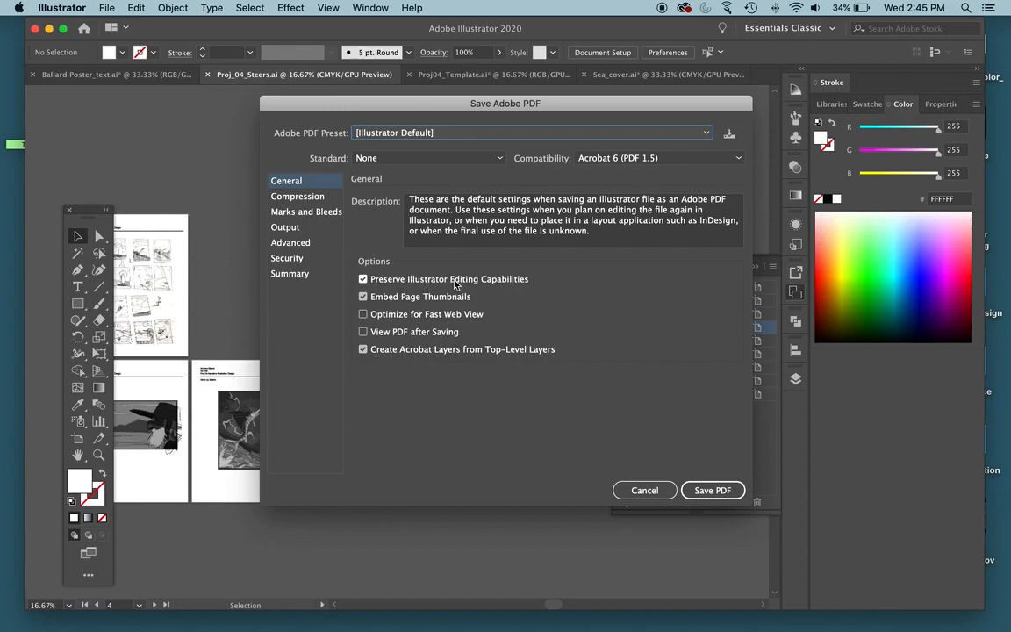
Step: Turn off Preserve Illustrator Editing Capabilities and apply Average Downsampling To to the color, grayscale and monochrome bitmap images
click(364, 281)
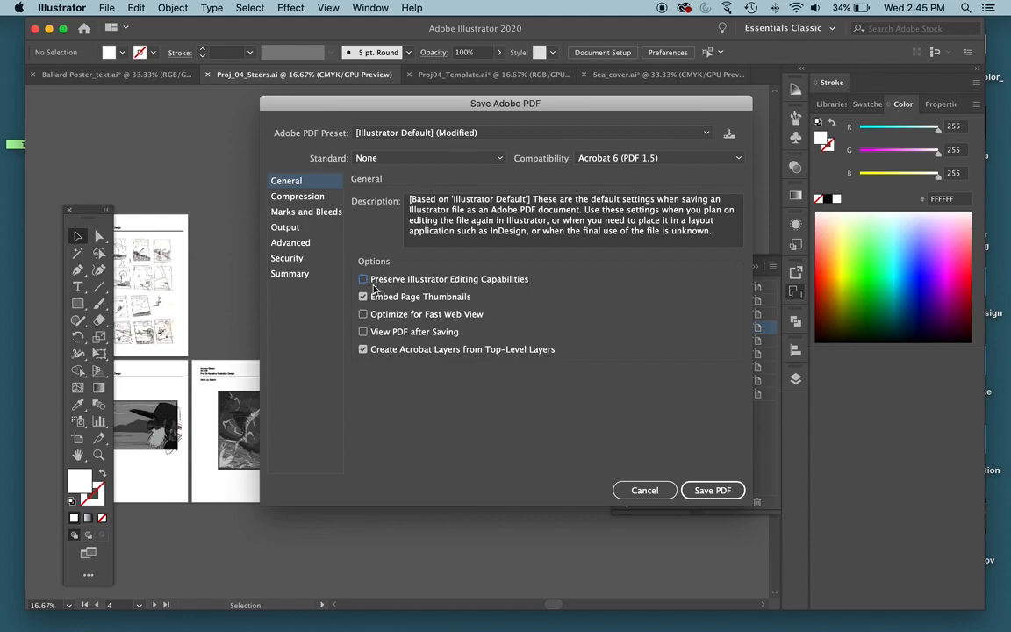
click(308, 199)
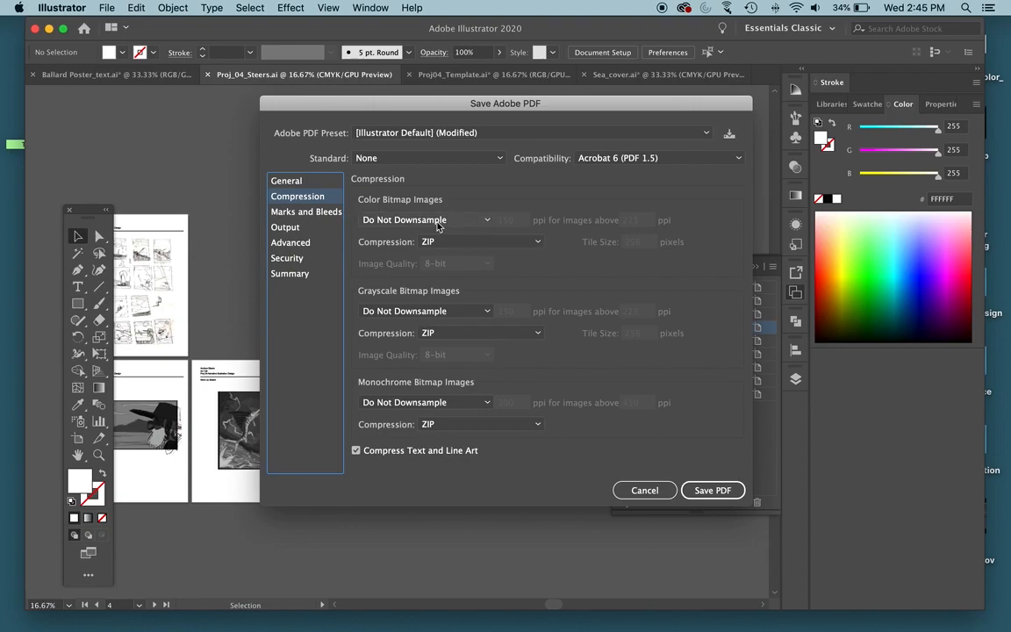
click(389, 221)
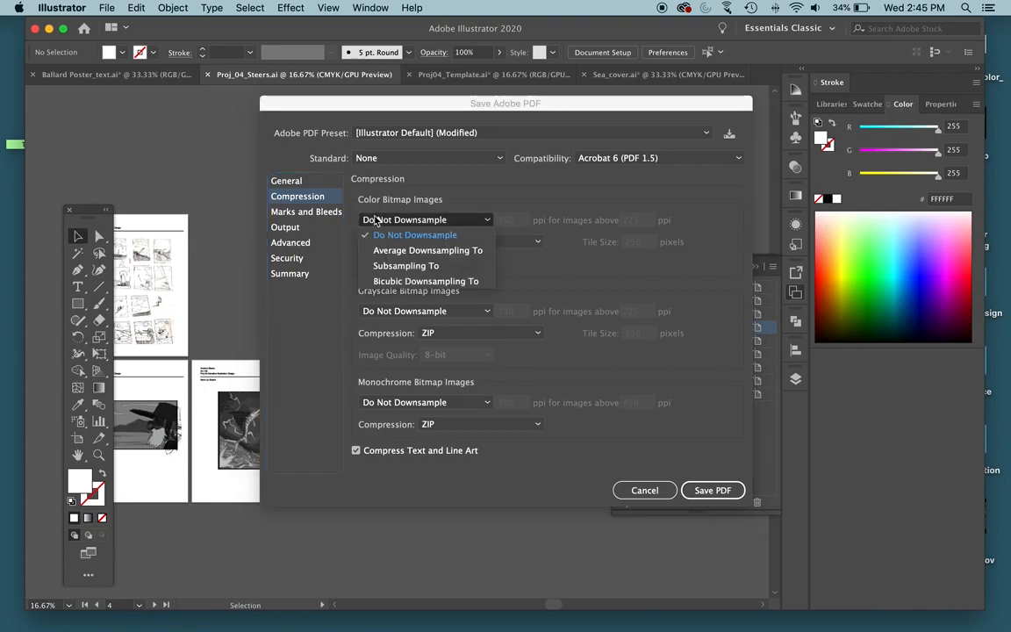
click(416, 252)
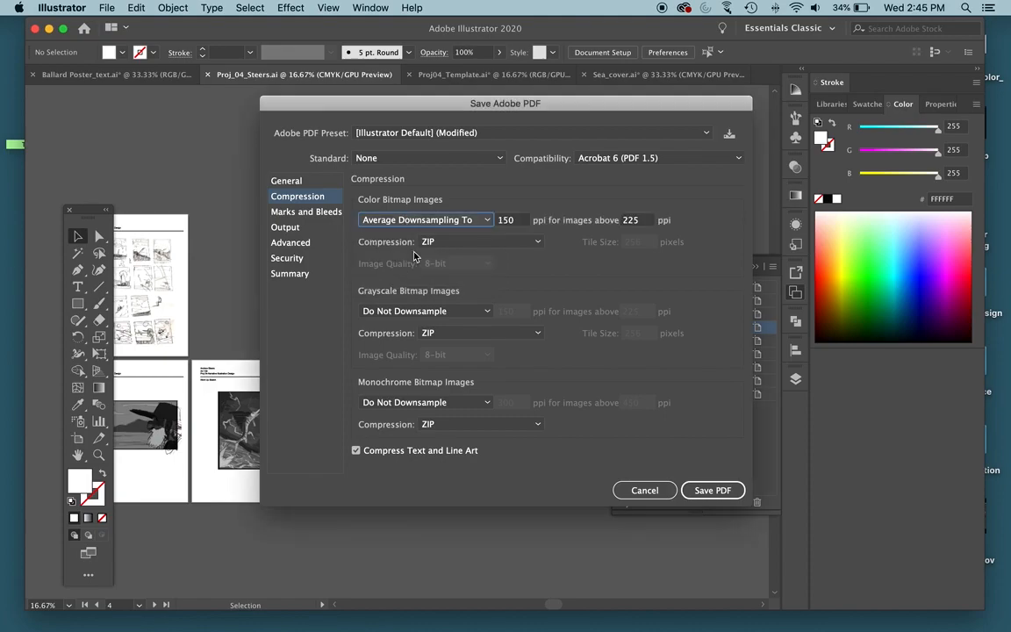
click(404, 312)
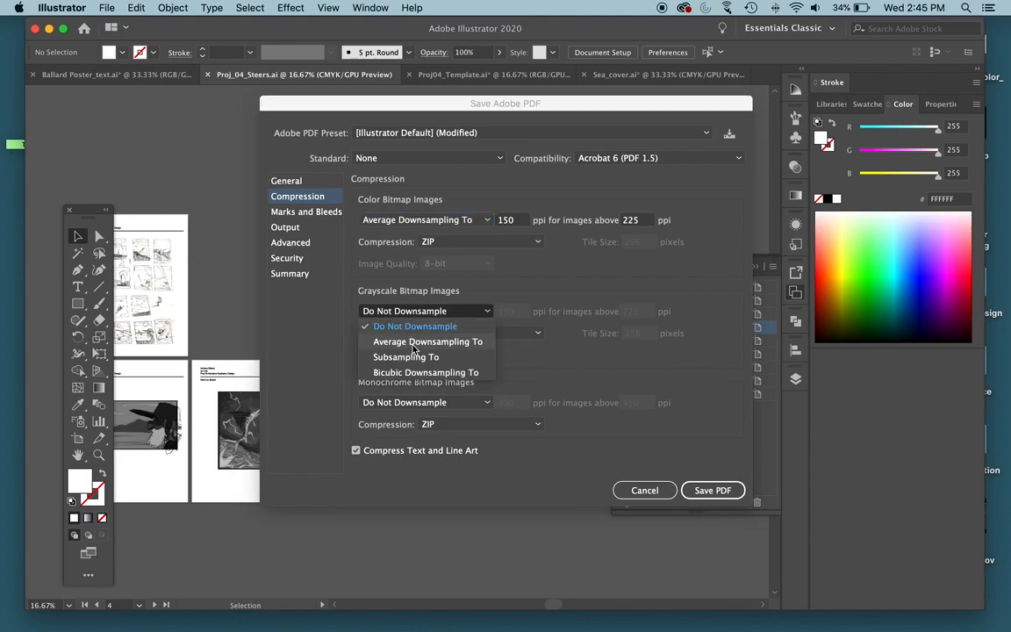
click(410, 341)
click(407, 404)
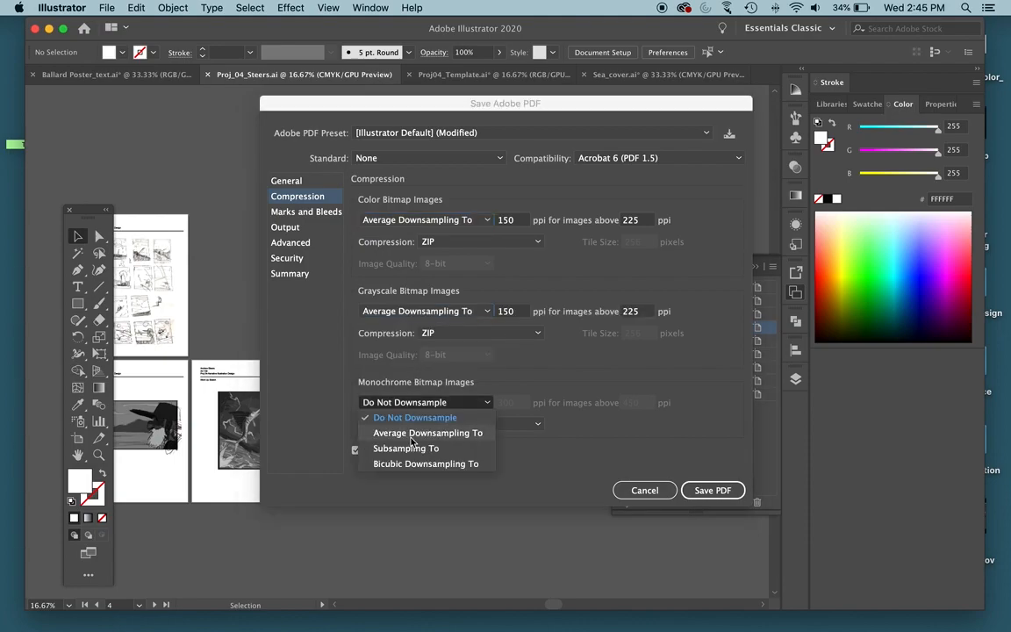
click(411, 434)
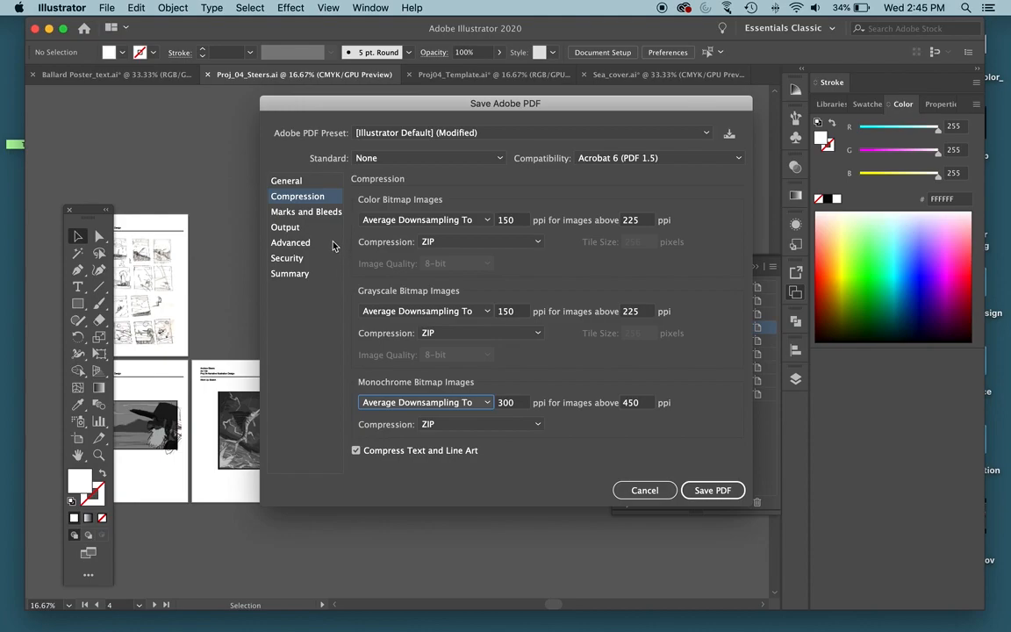
Step: Set color conversion to Convert to Destination (Preserve Numbers) with Include Destination Profiles, and save the PDF despite reduced editability
click(286, 229)
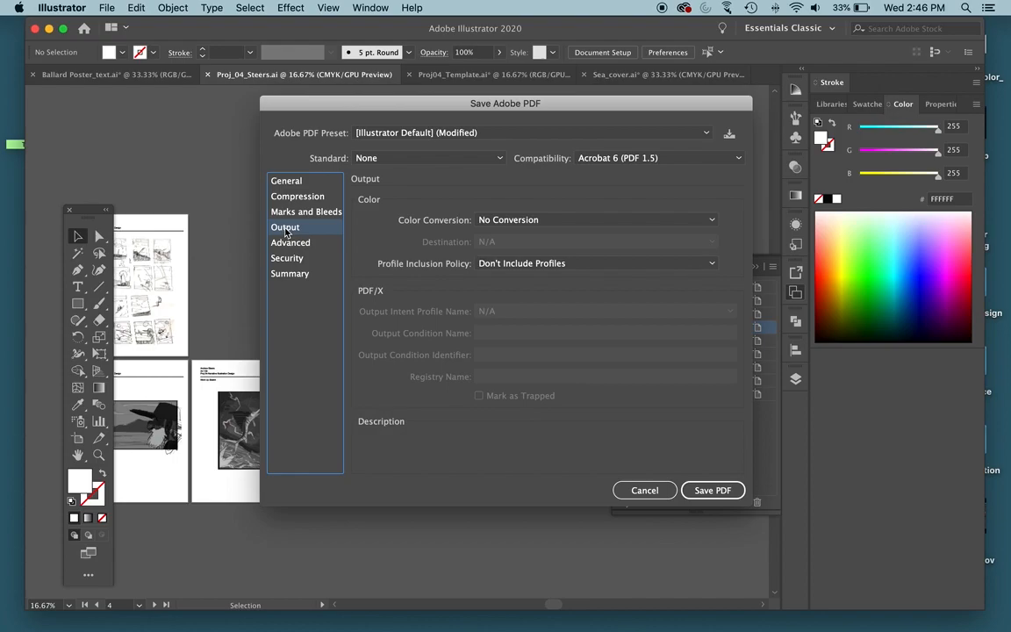
click(484, 219)
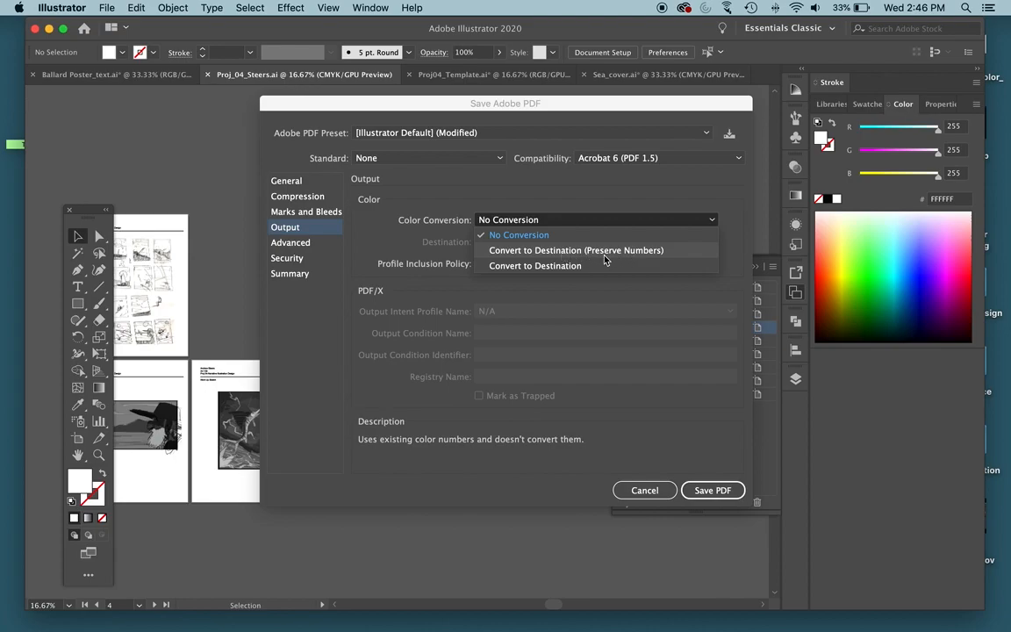
click(628, 252)
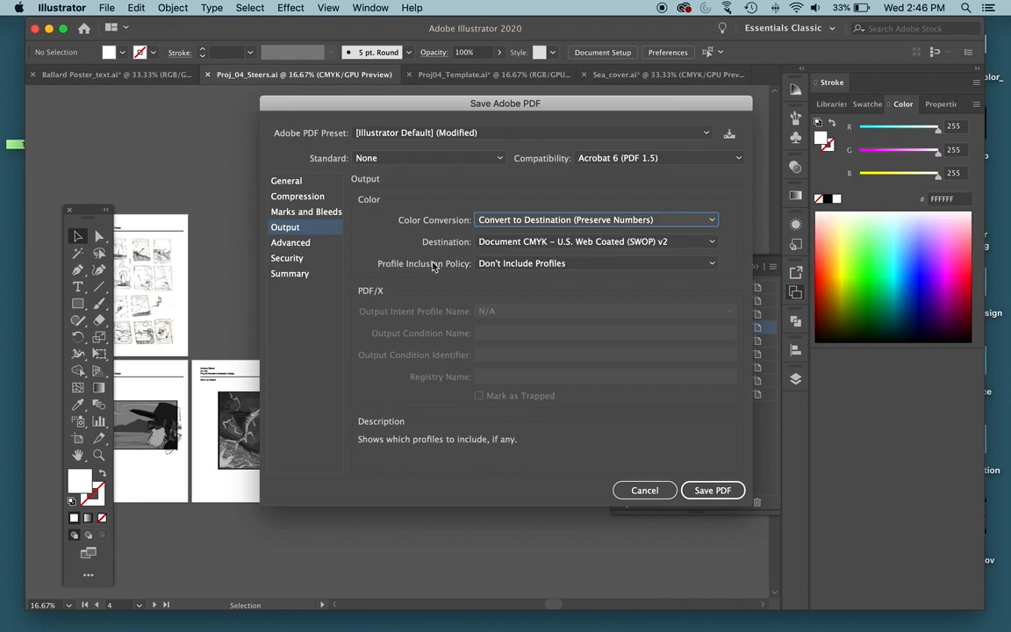
click(469, 263)
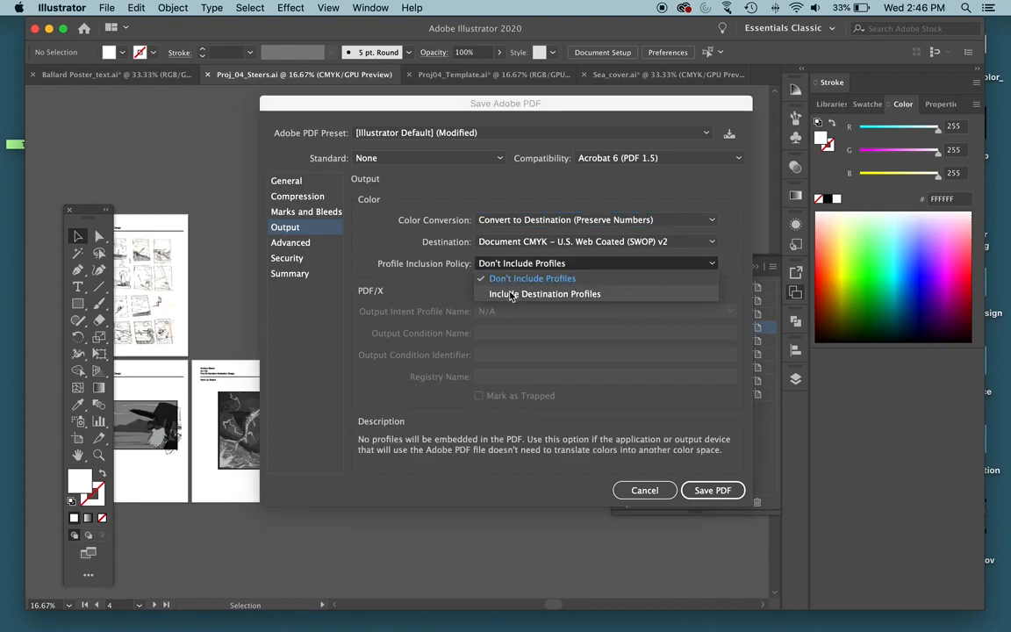
click(509, 294)
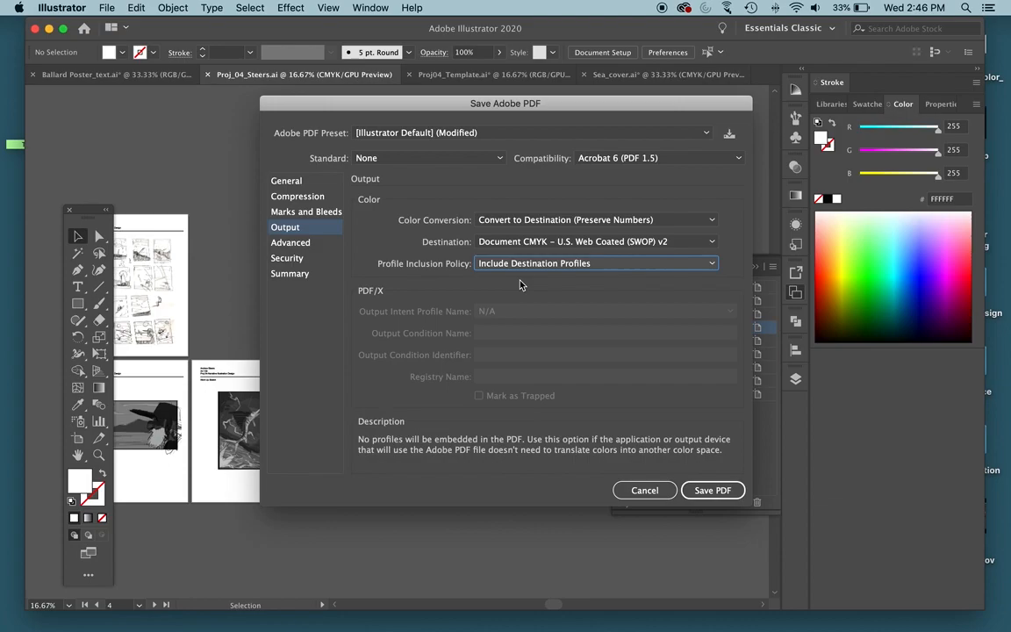
click(715, 491)
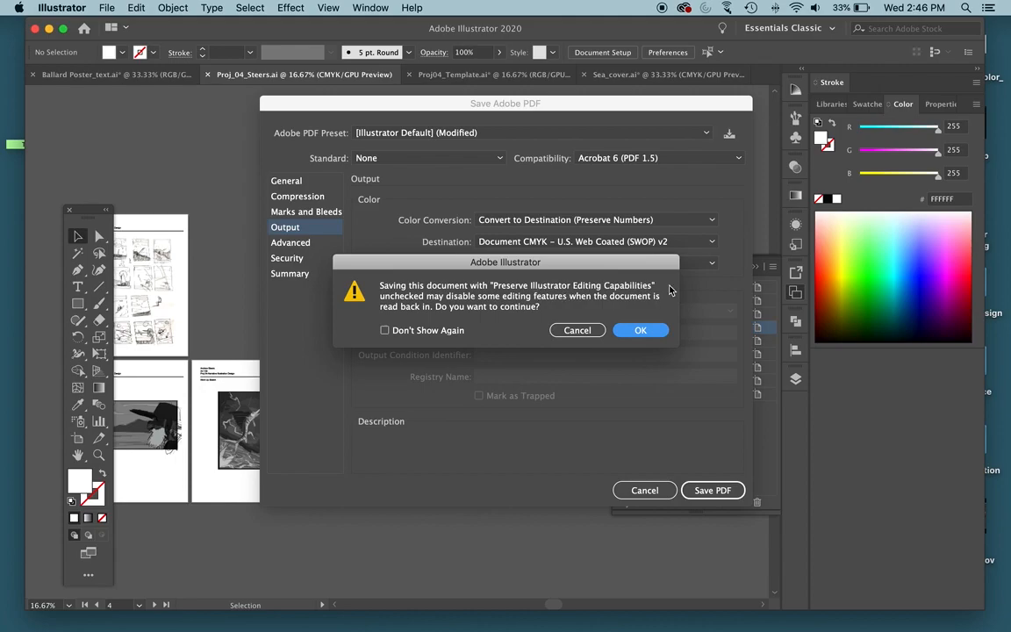
click(640, 330)
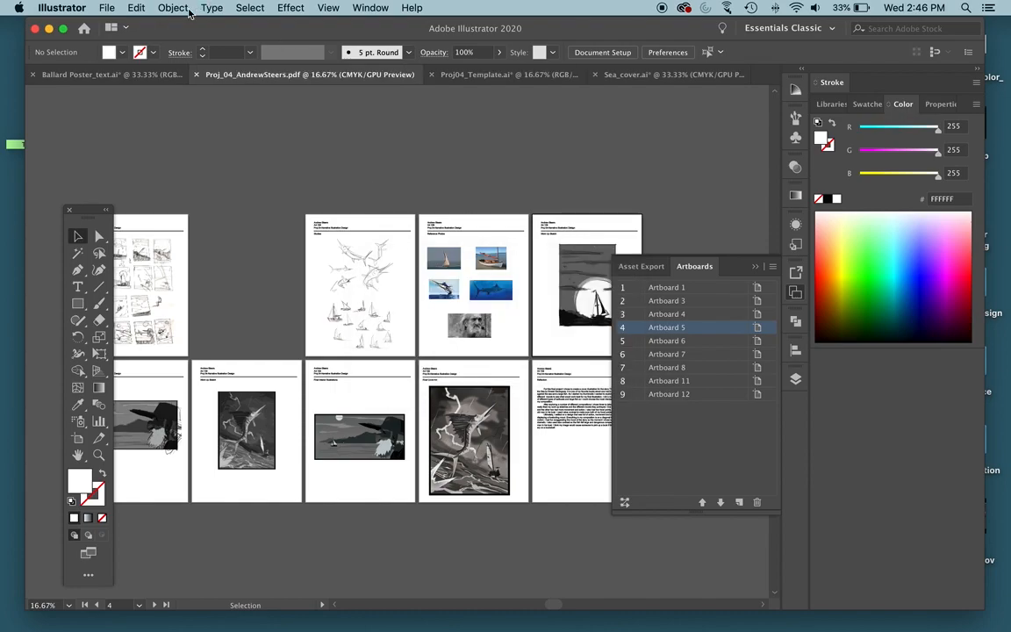
Step: Switch to the desktop and open the saved process book PDF in Preview
click(50, 29)
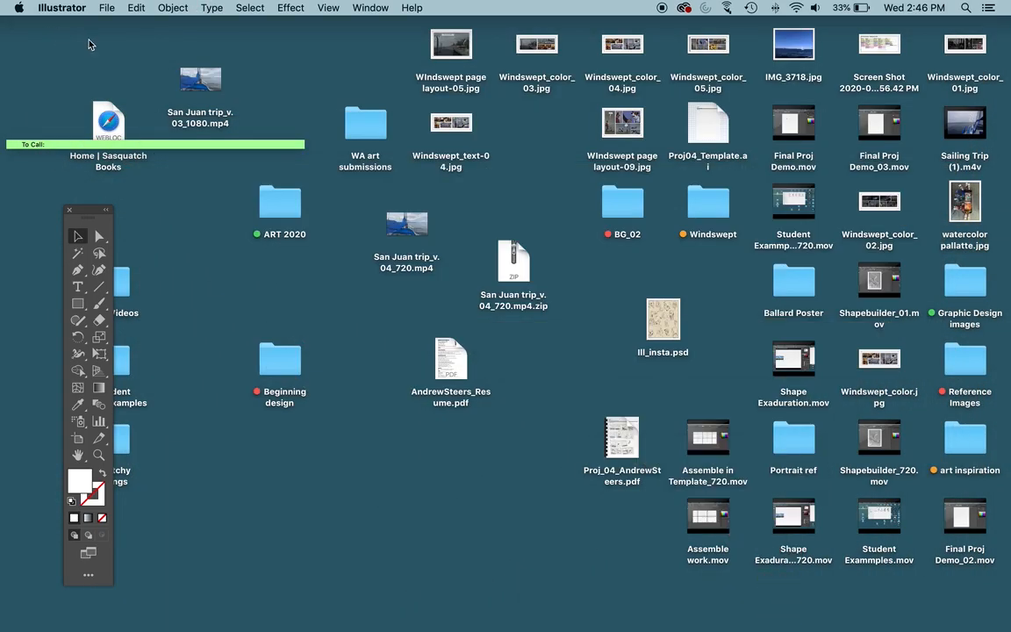
click(622, 439)
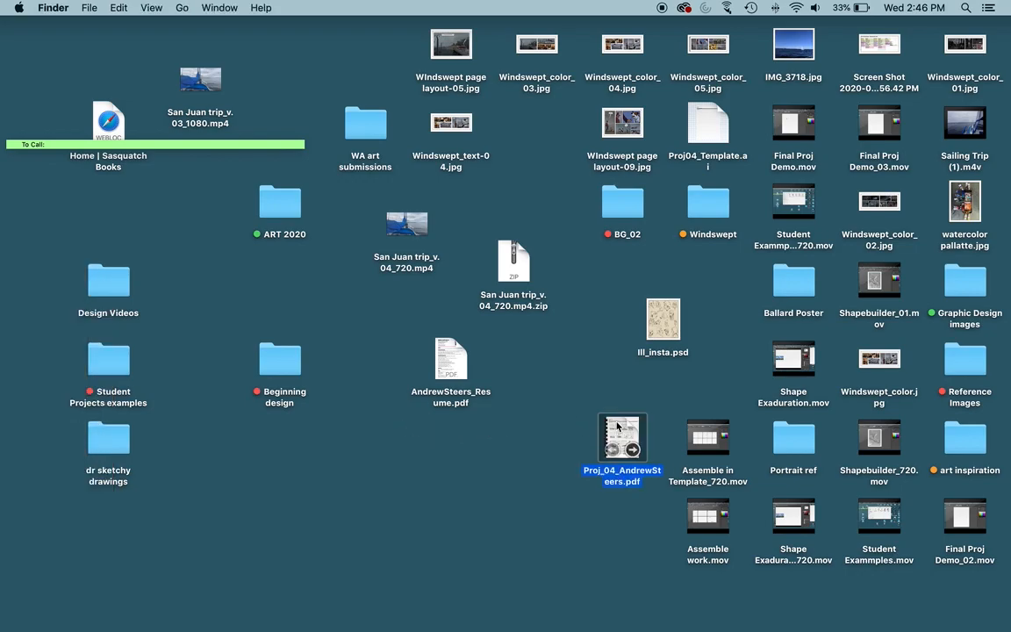
double_click(624, 431)
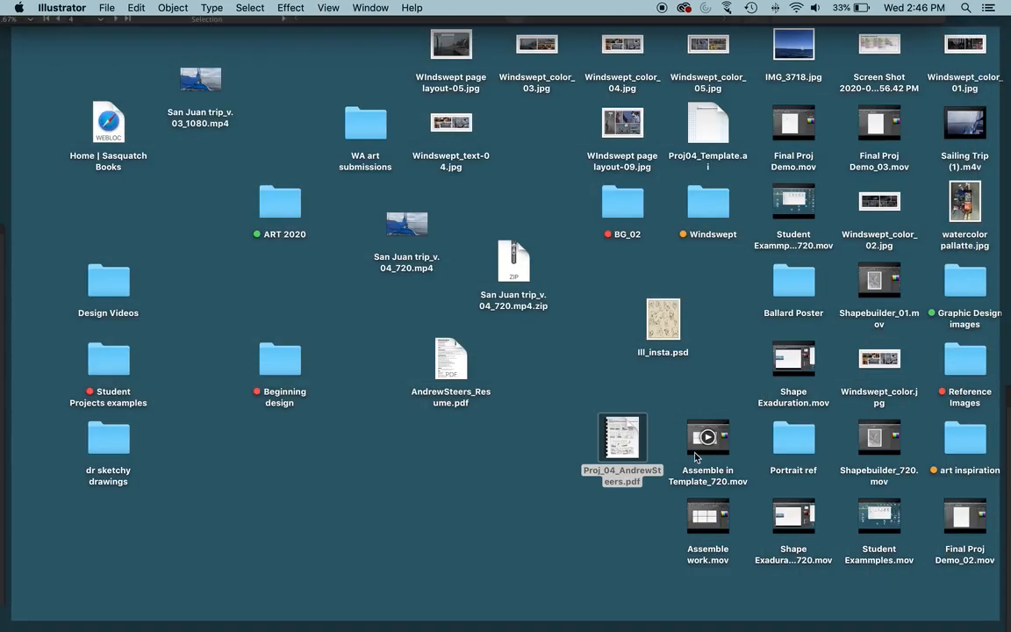
right_click(612, 437)
mouse_move(669, 349)
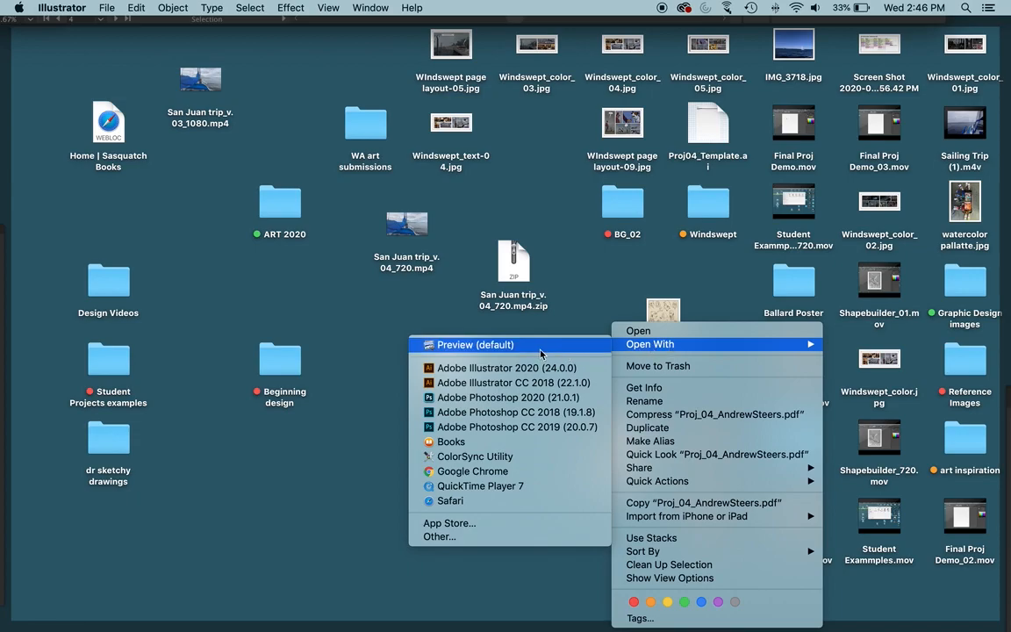
click(480, 352)
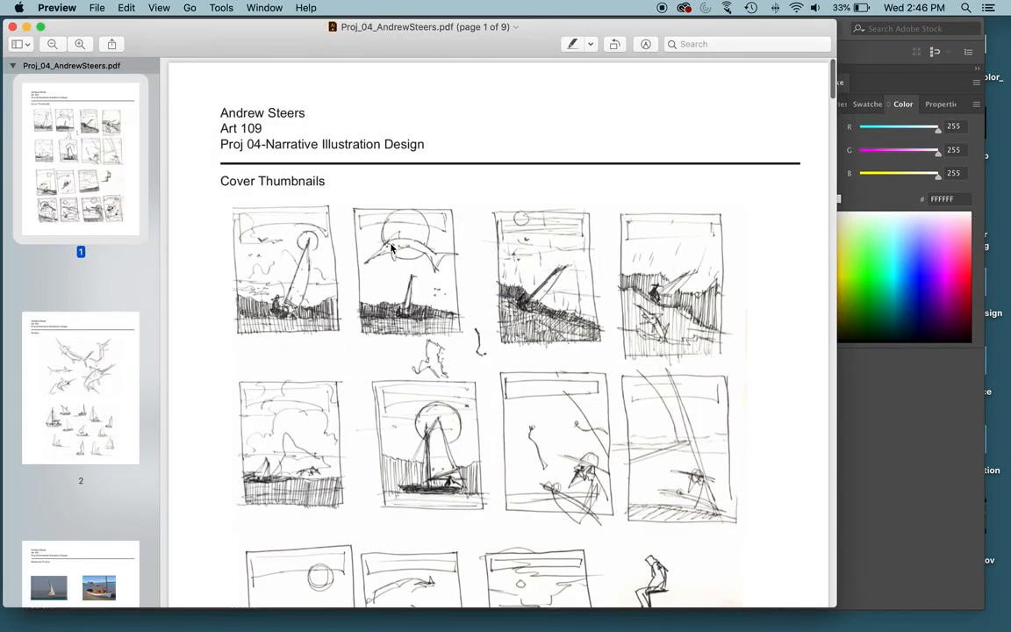
Step: Review the pages of the exported PDF from the cover thumbnails through the reflection and back to the final illustrations
key(super+minus)
scroll(392, 249, down, 20)
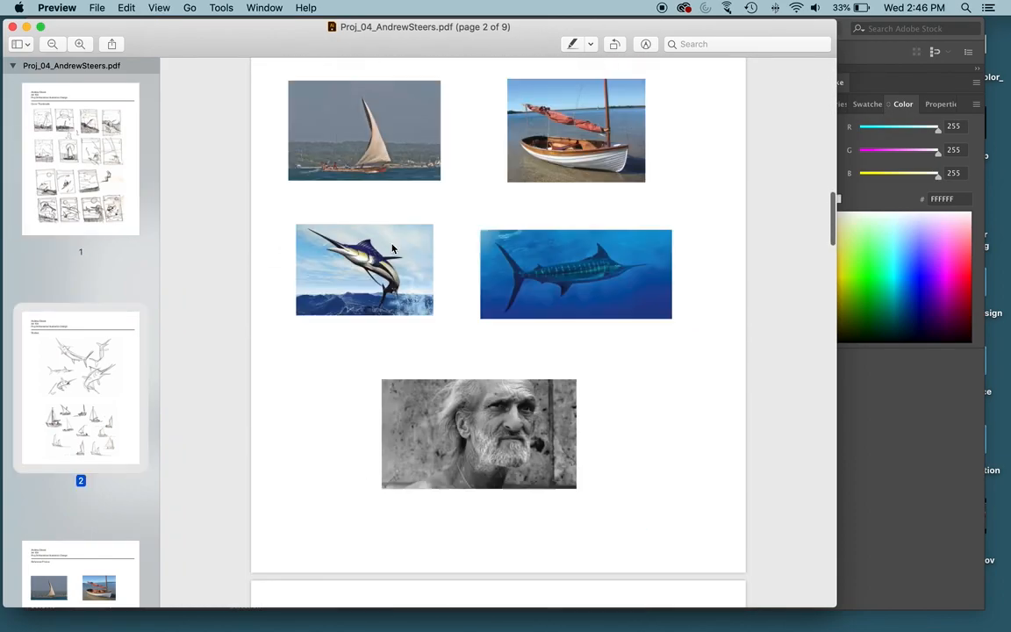
scroll(392, 248, down, 20)
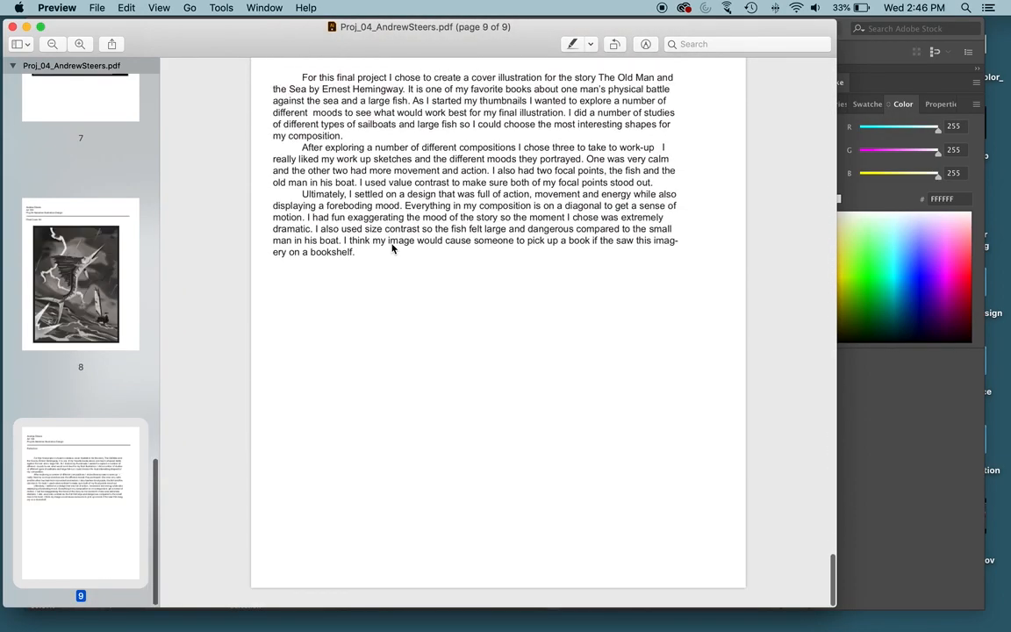
scroll(393, 248, up, 10)
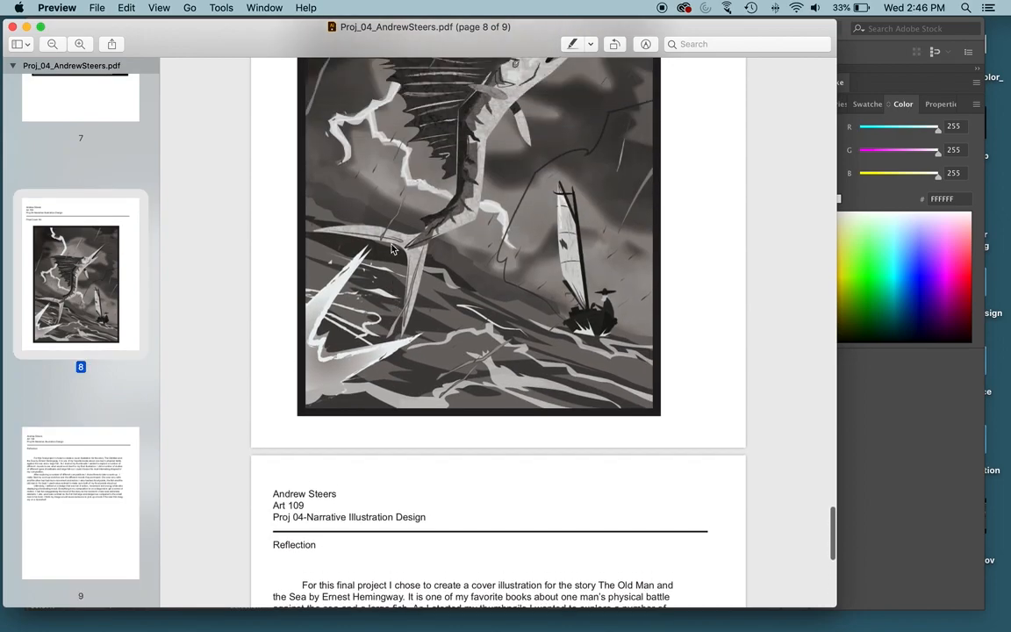
scroll(392, 248, up, 15)
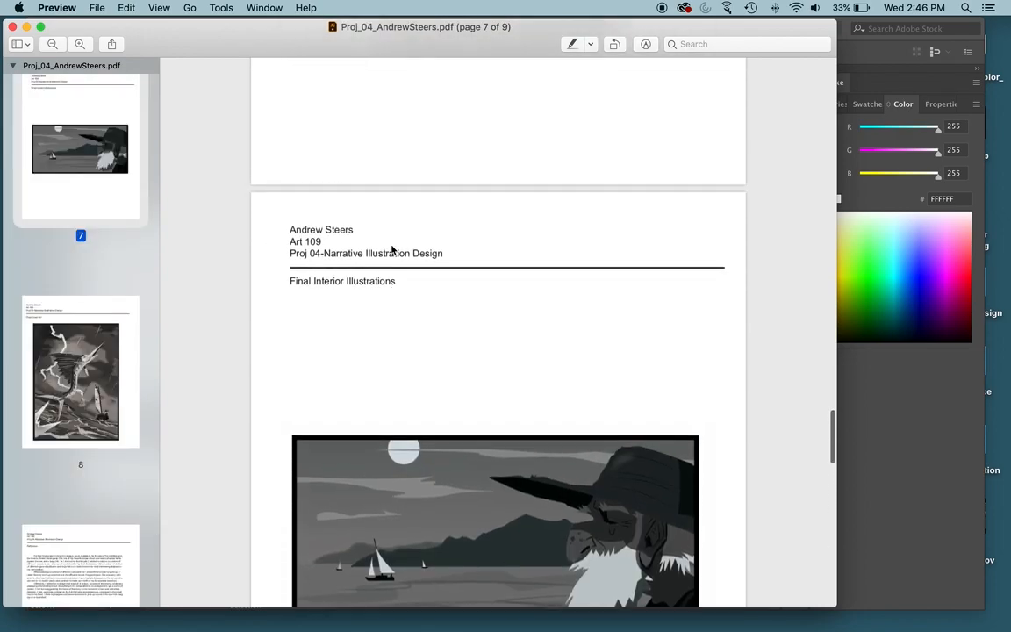
Step: Review the exported PDF backward from the final interior illustrations through the work up sketches and reference photos to the cover thumbnails
scroll(392, 250, up, 5)
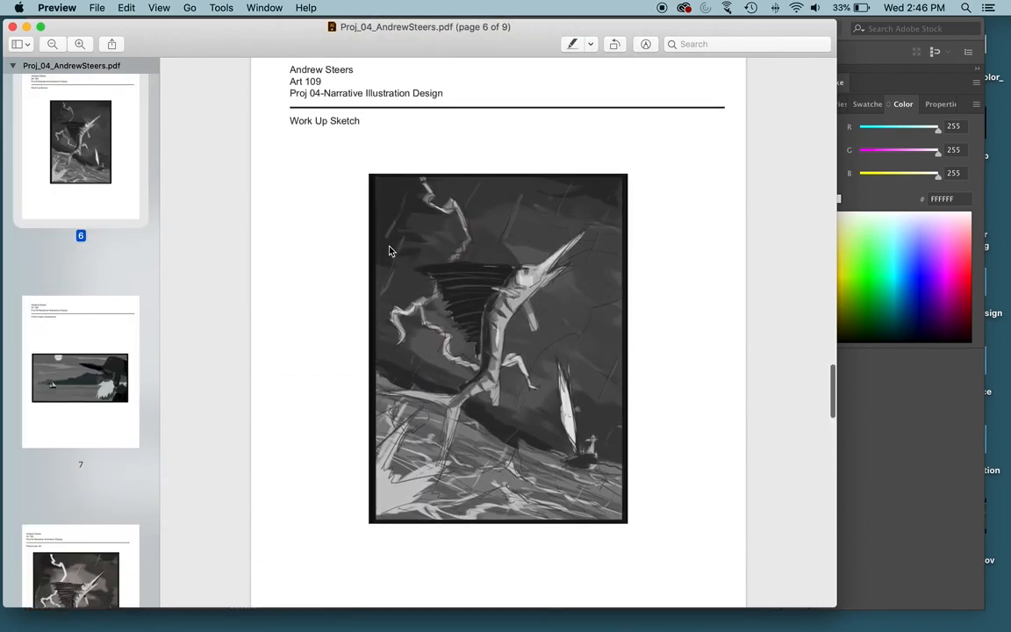
scroll(390, 252, up, 20)
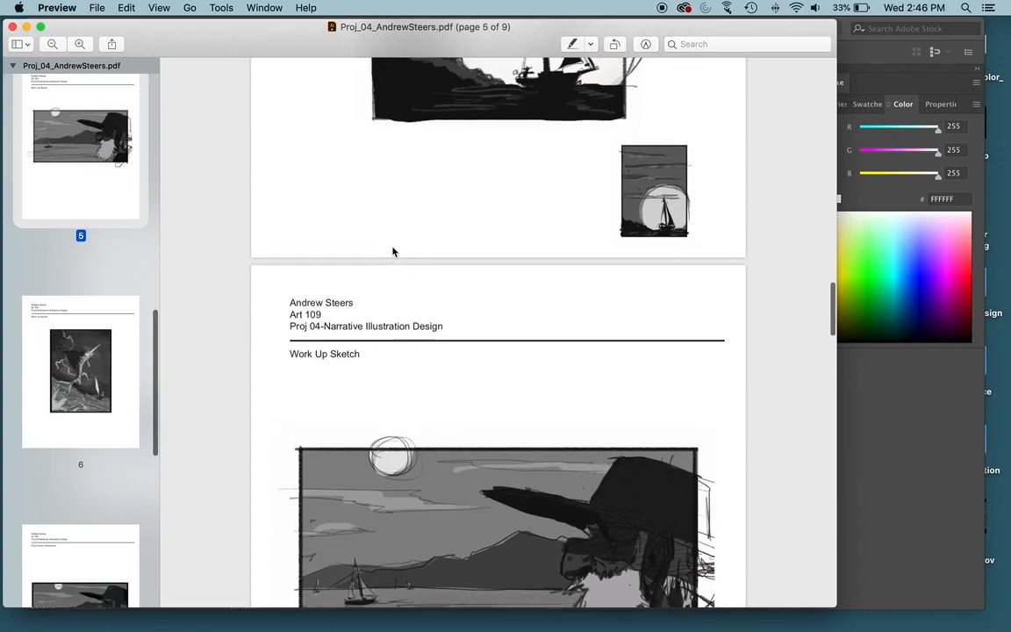
scroll(392, 252, up, 20)
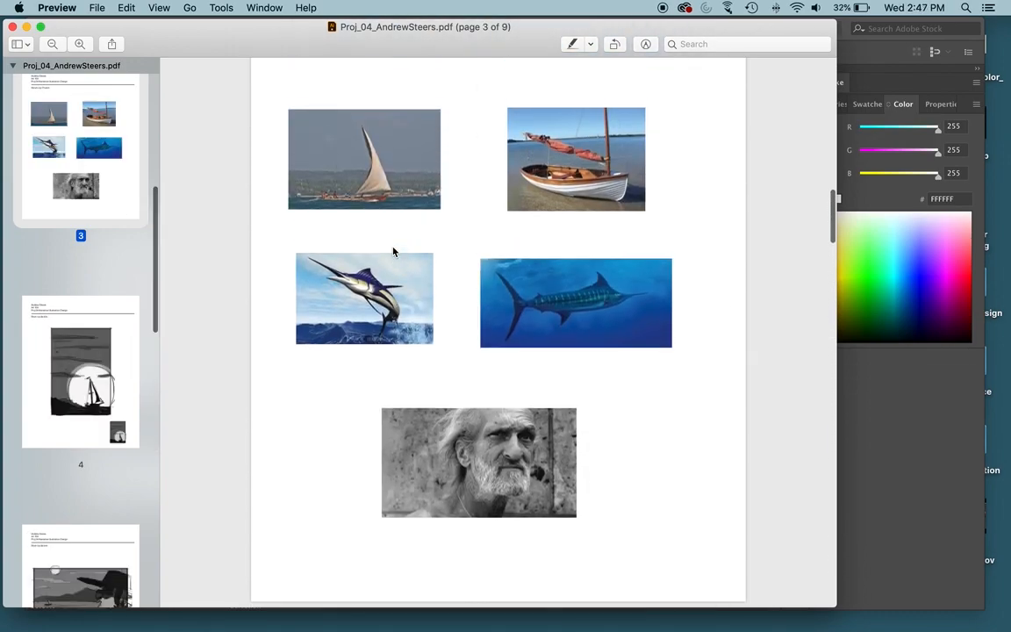
scroll(393, 252, up, 20)
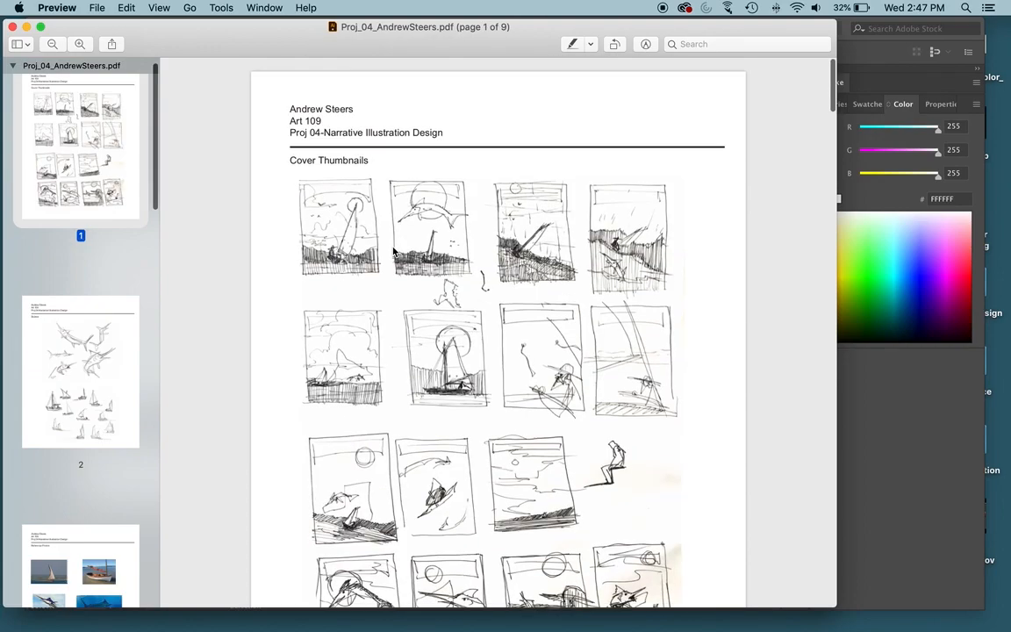
key(super+plus)
key(super+minus)
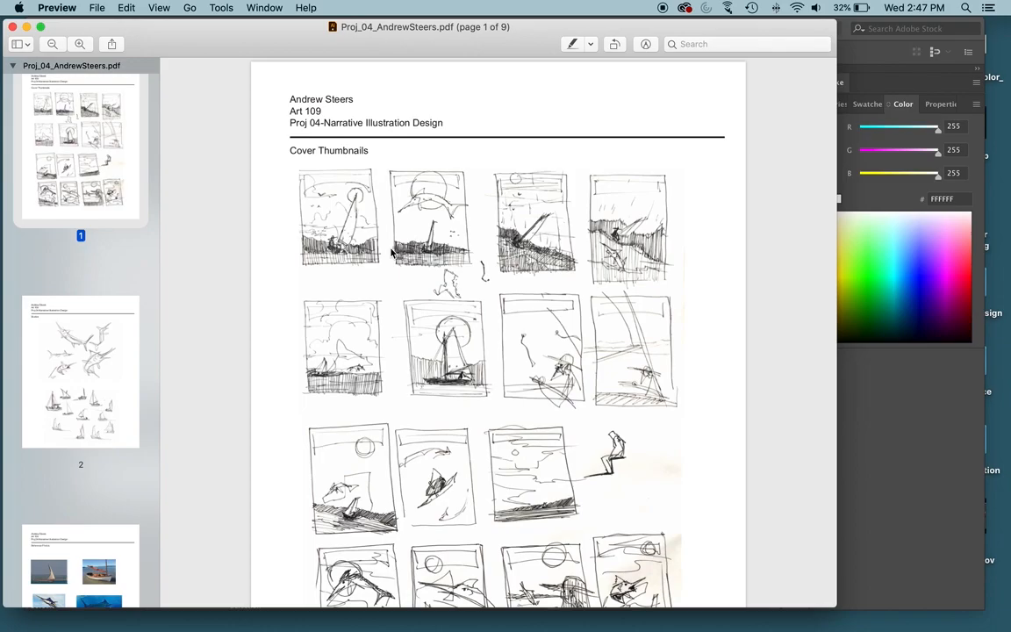
Step: Check the PDF's closing pages and final cover art, and look back through the sketches and reference photos to page 1
scroll(422, 242, down, 20)
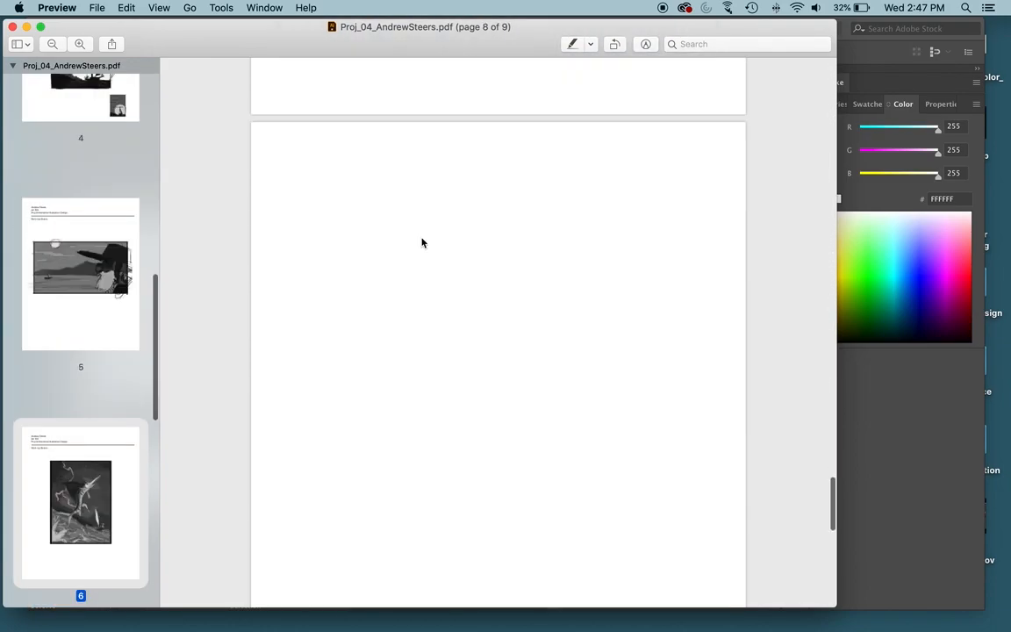
scroll(422, 242, down, 5)
scroll(420, 241, up, 10)
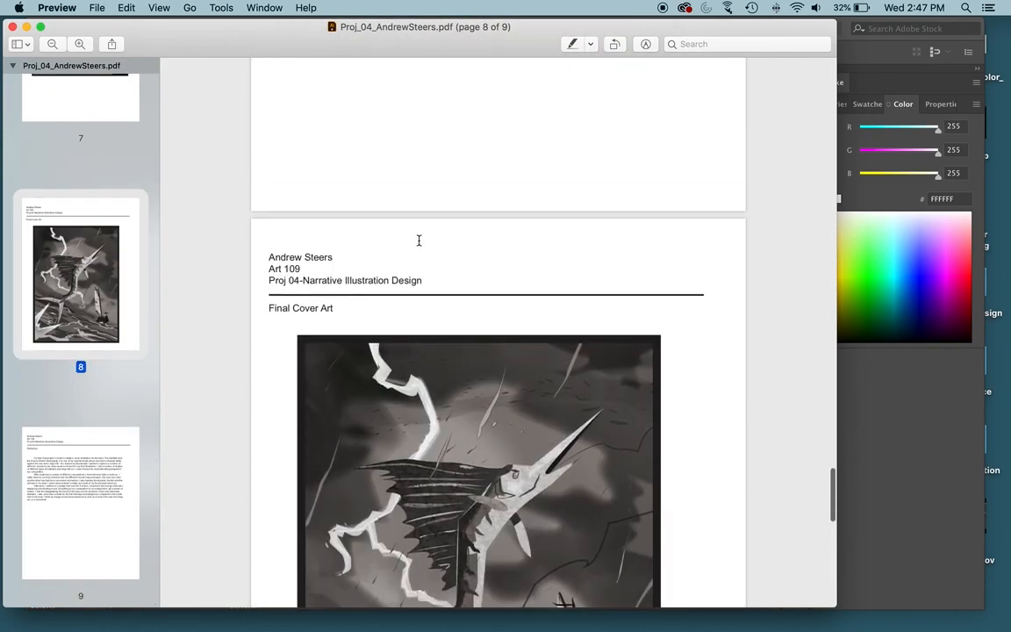
scroll(419, 242, up, 15)
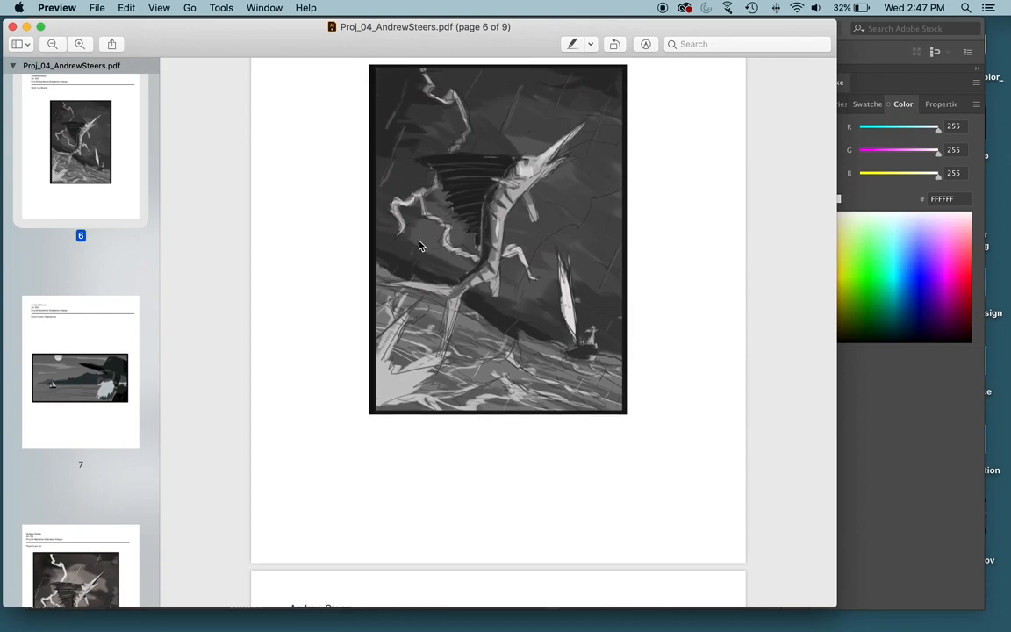
scroll(418, 246, up, 10)
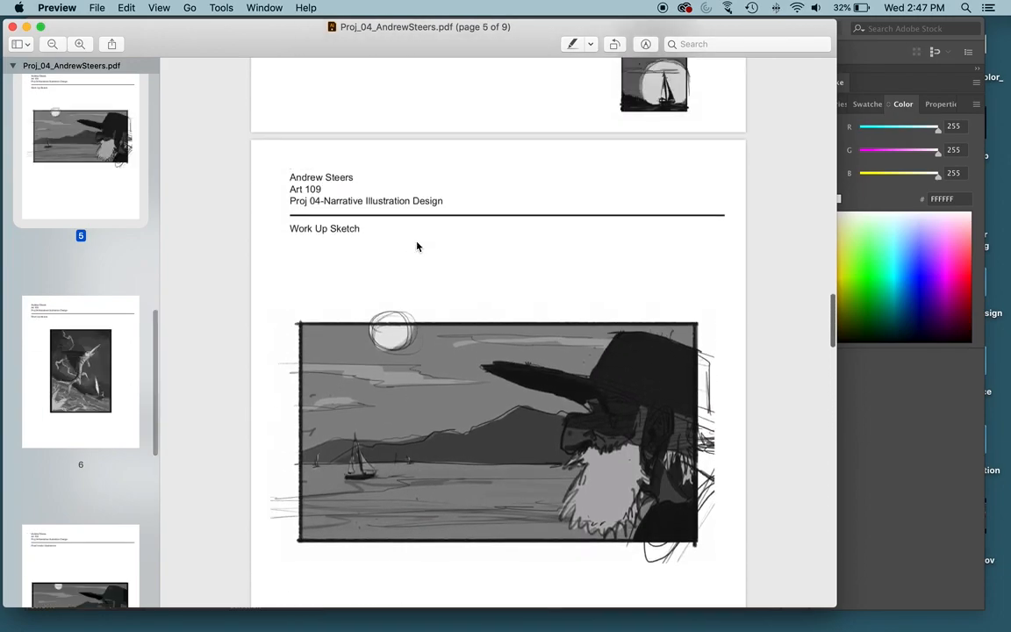
scroll(417, 247, up, 15)
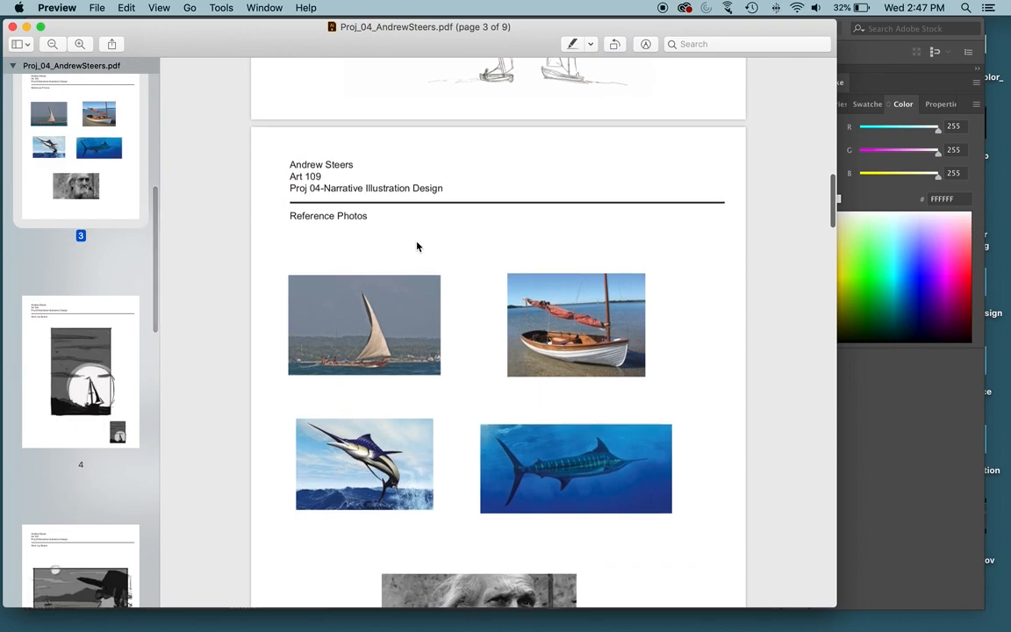
scroll(417, 247, up, 15)
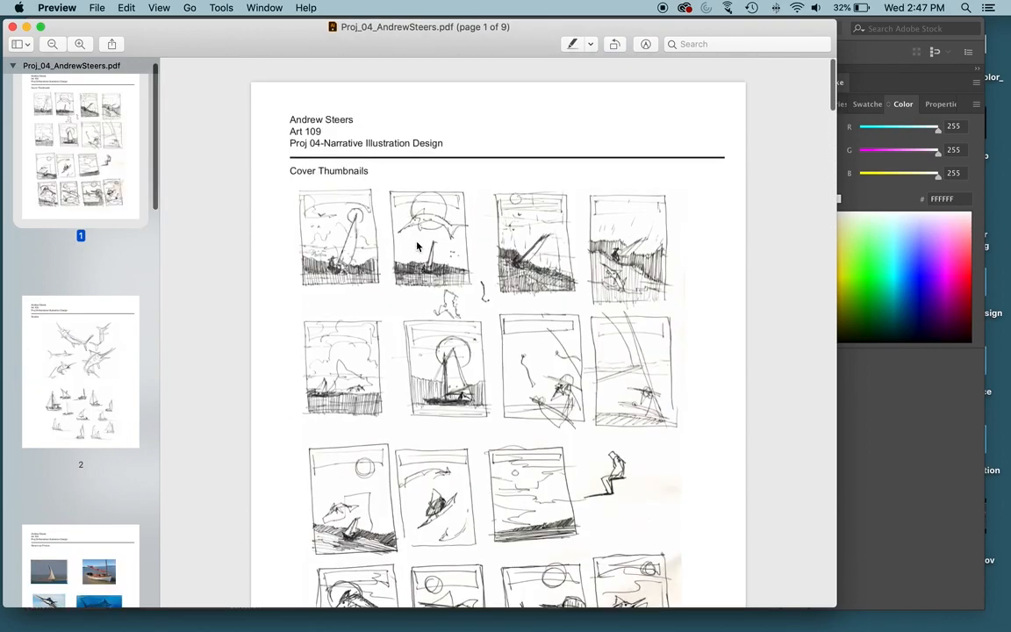